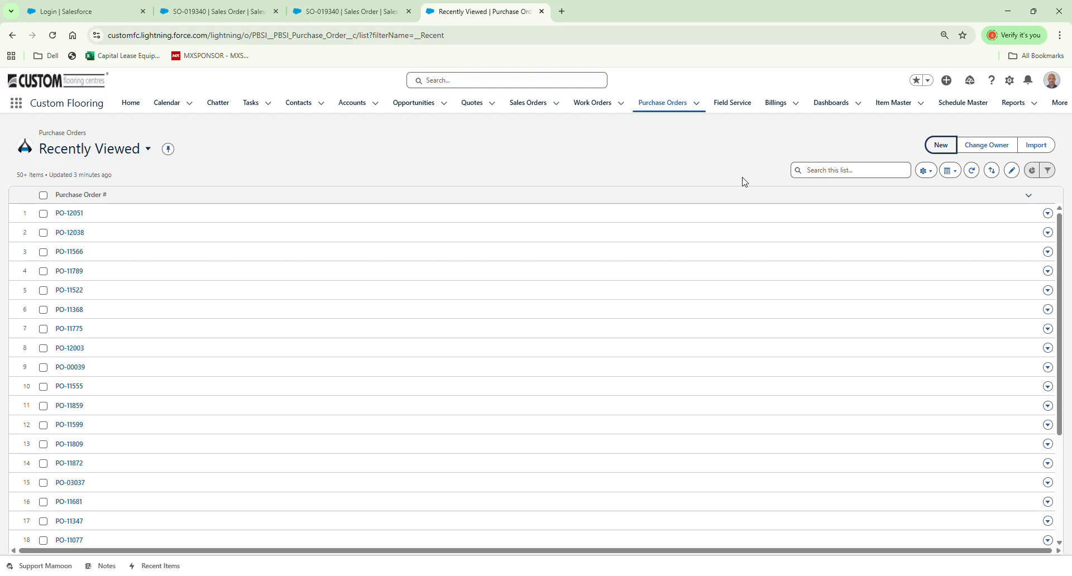
# Start a new purchase order from the purchase orders list
pyautogui.click(671, 160)
pyautogui.click(681, 106)
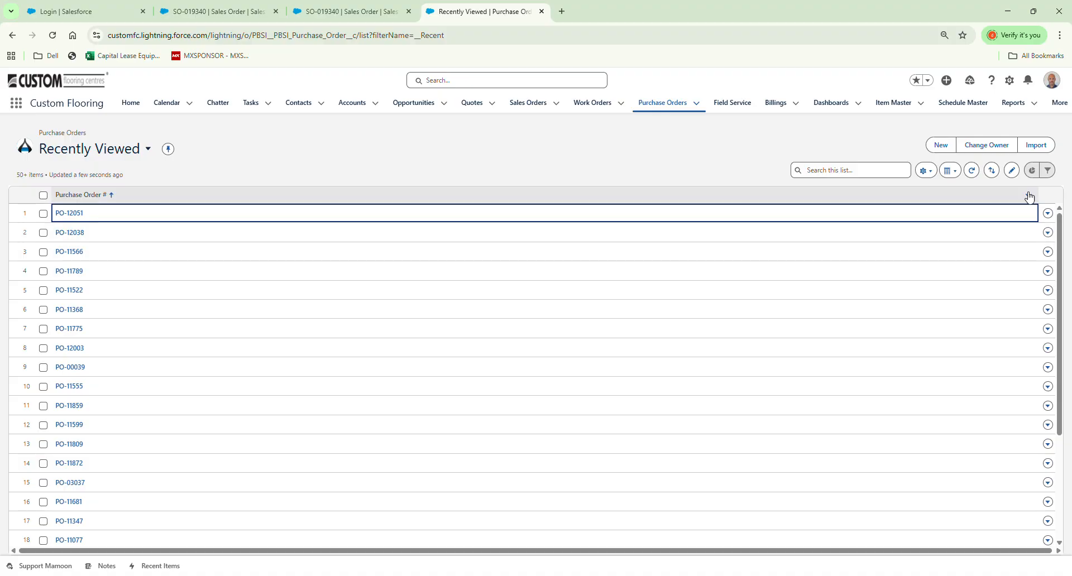
pyautogui.click(941, 146)
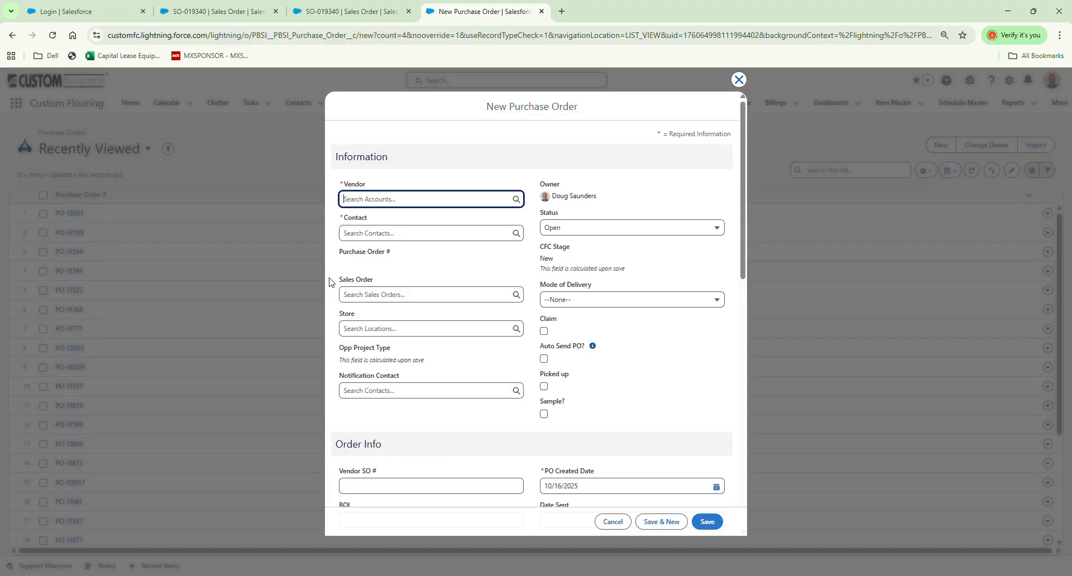
# Set the new purchase order's vendor to Unifloor Trading Inc
pyautogui.click(386, 205)
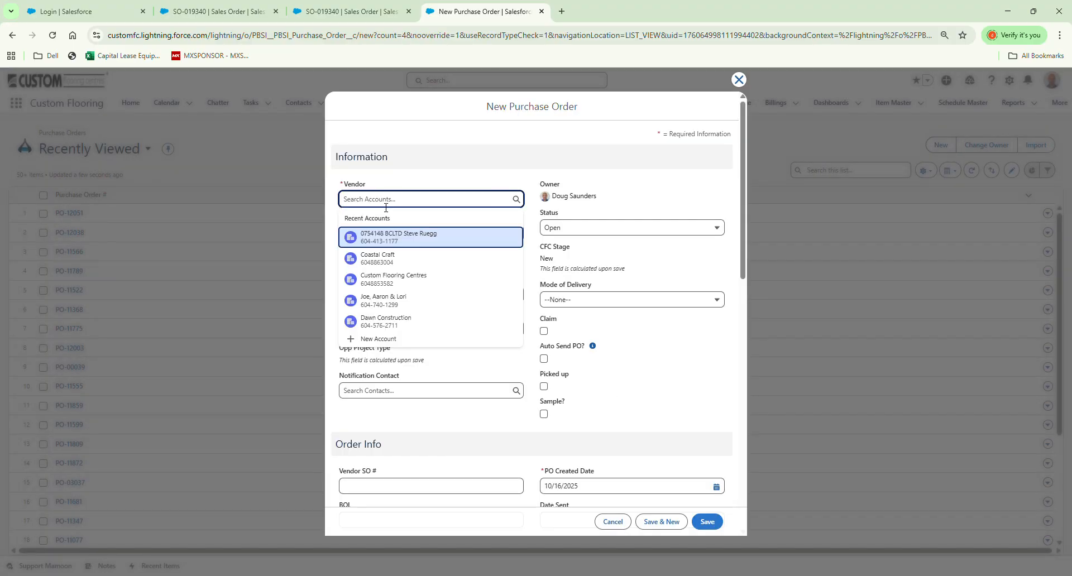
pyautogui.write('ame')
pyautogui.press('BackSpace')
pyautogui.press('BackSpace')
pyautogui.press('BackSpace')
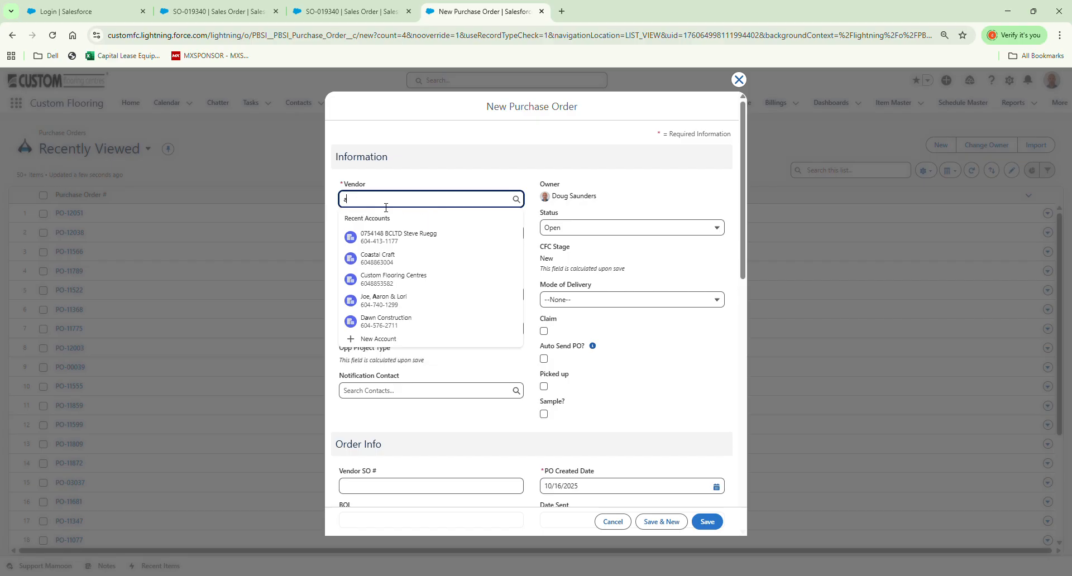
pyautogui.write('unfi')
pyautogui.press('BackSpace')
pyautogui.press('BackSpace')
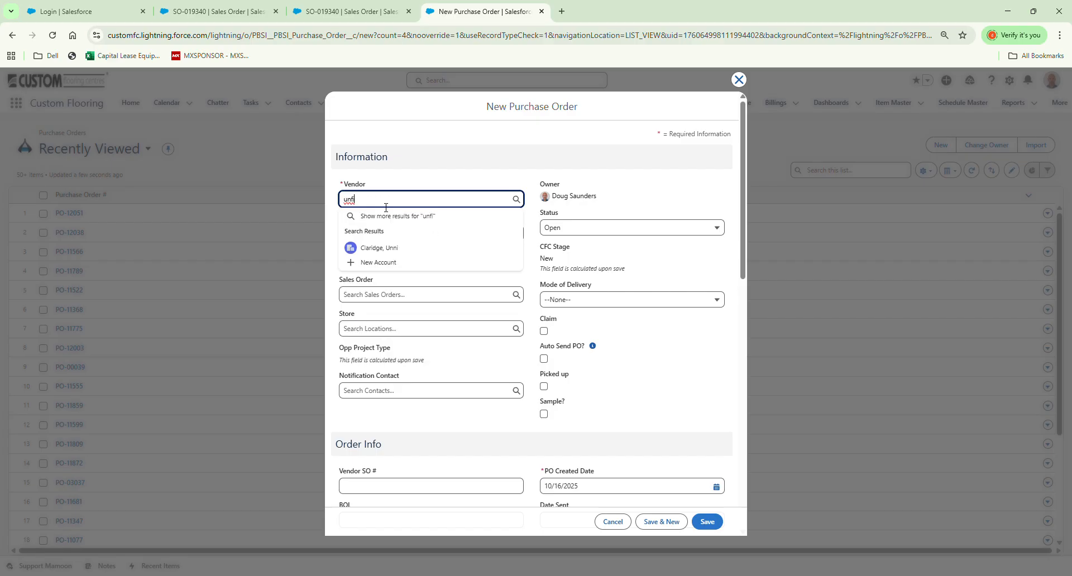
pyautogui.write('if')
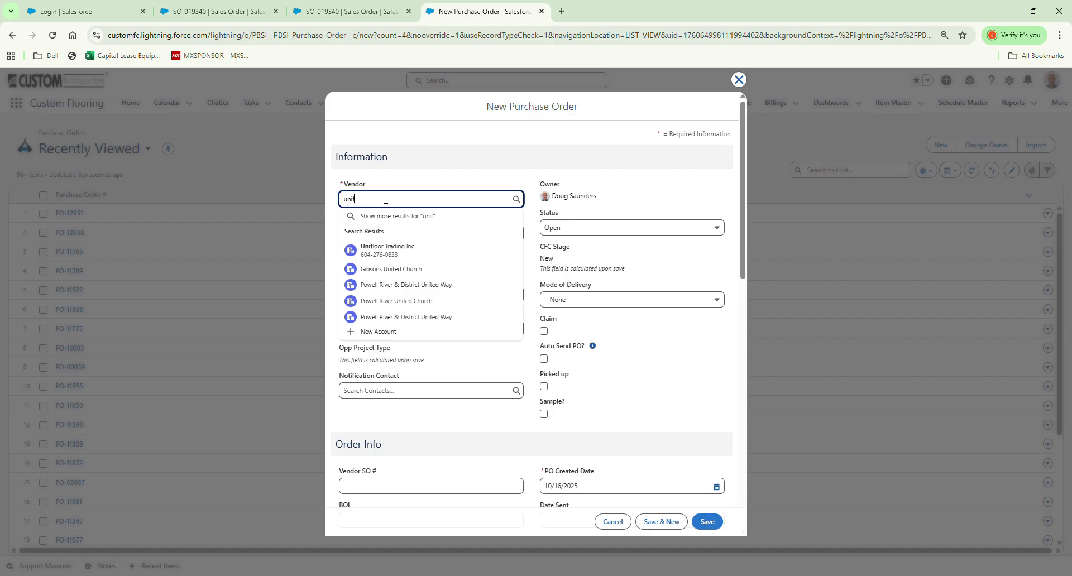
pyautogui.click(406, 250)
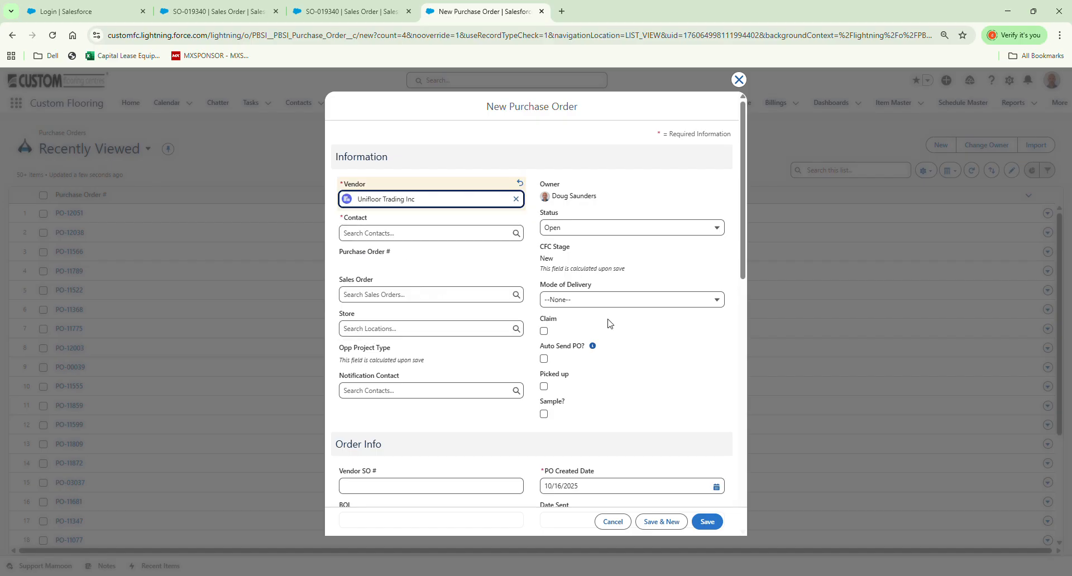
# Choose the contact person at the vendor and mark the purchase order as a sample
pyautogui.click(393, 239)
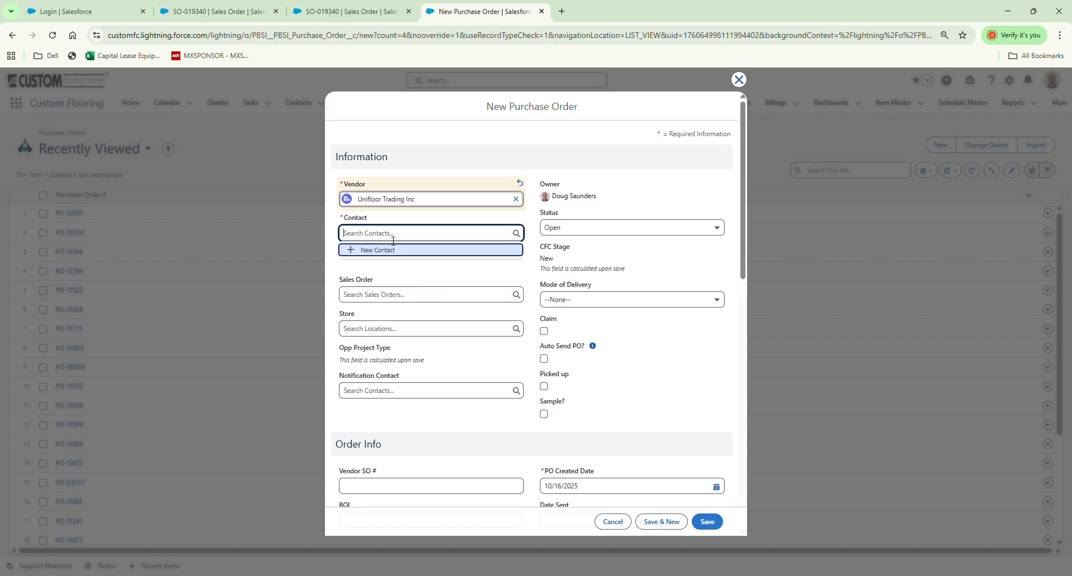
pyautogui.write('paul')
pyautogui.click(403, 286)
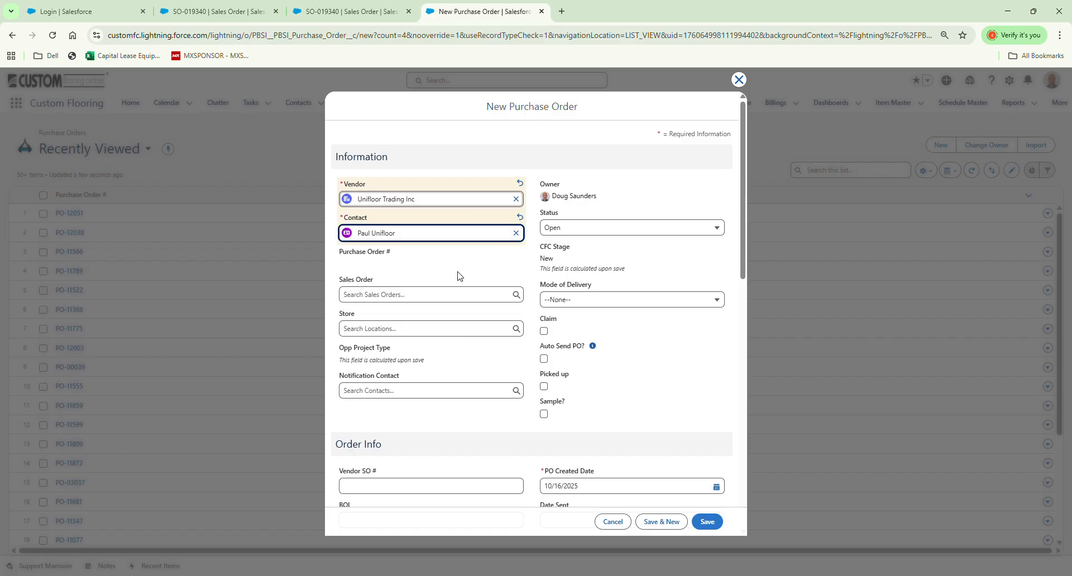
pyautogui.click(543, 414)
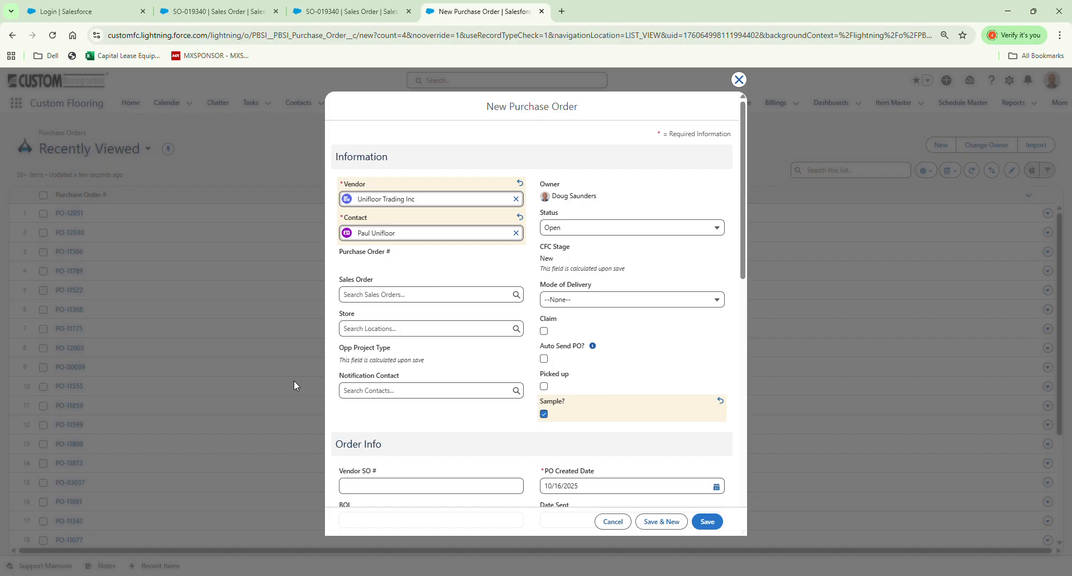
# Set both the ETA date and the need date of the purchase order to 10/16/2025
pyautogui.scroll(-3, 431, 382)
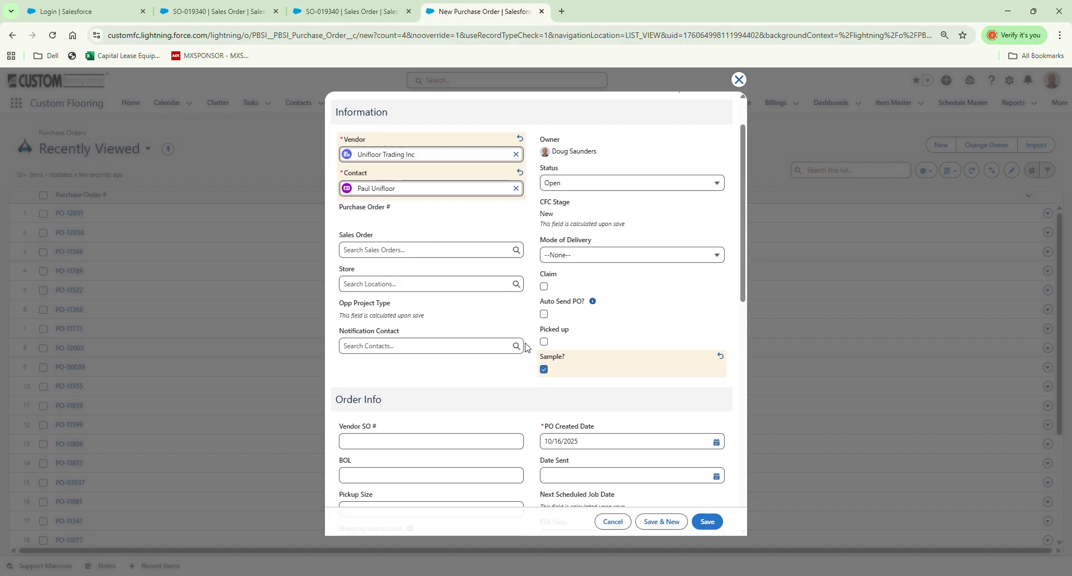
pyautogui.scroll(-1, 422, 331)
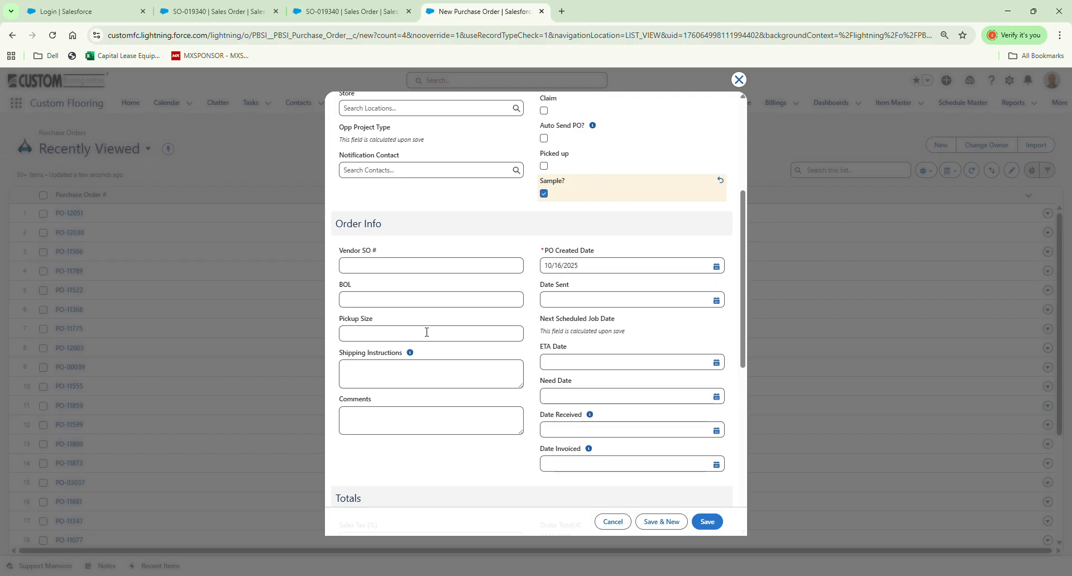
pyautogui.click(716, 359)
pyautogui.click(668, 457)
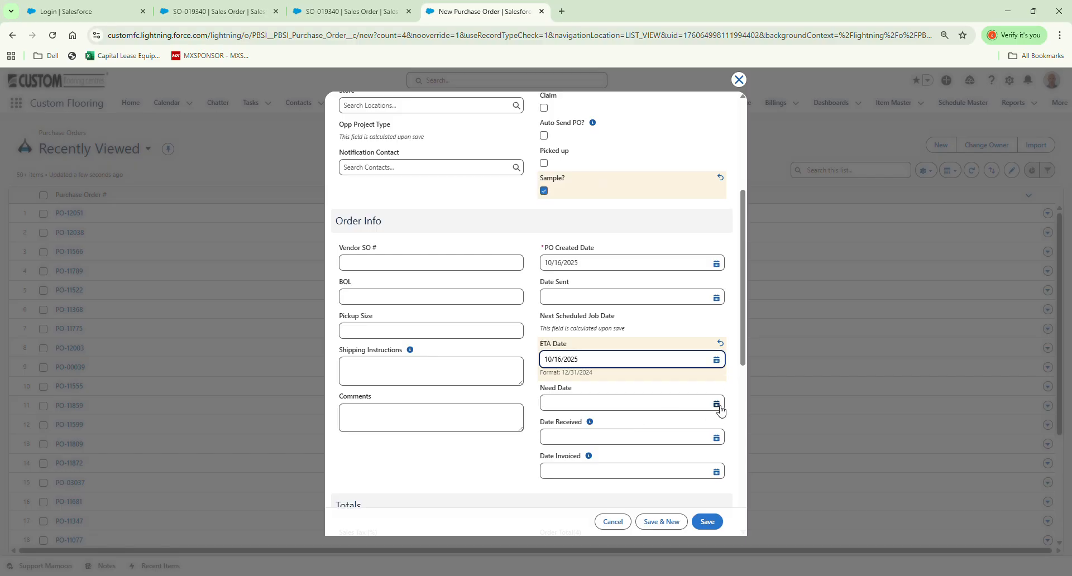
pyautogui.click(717, 403)
pyautogui.click(681, 489)
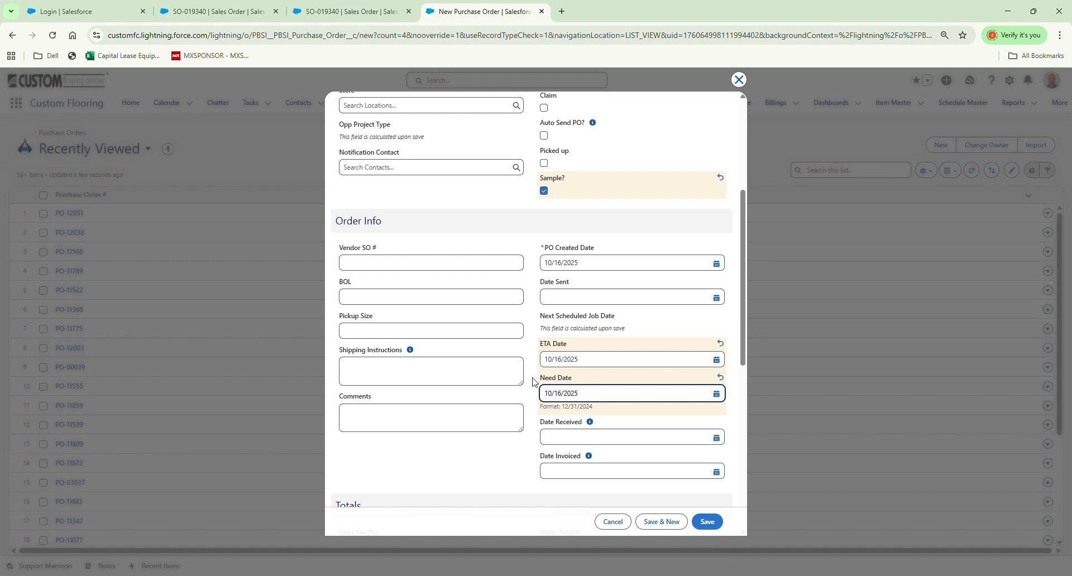
# Enter shipping instructions directing the sample to the shipping department beside a colleague's desk, and save the purchase order
pyautogui.scroll(-2, 520, 349)
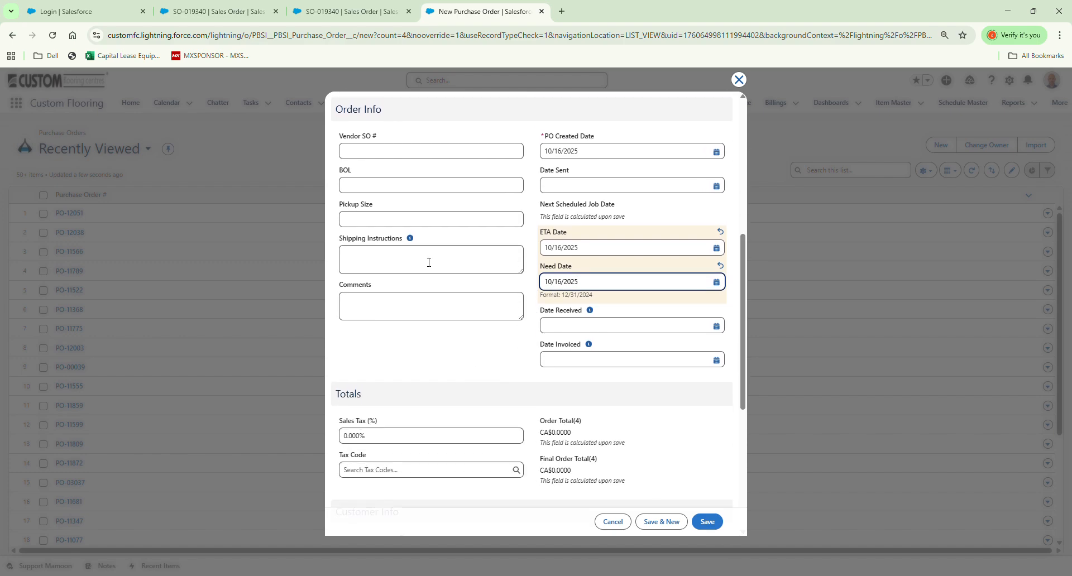
pyautogui.click(428, 262)
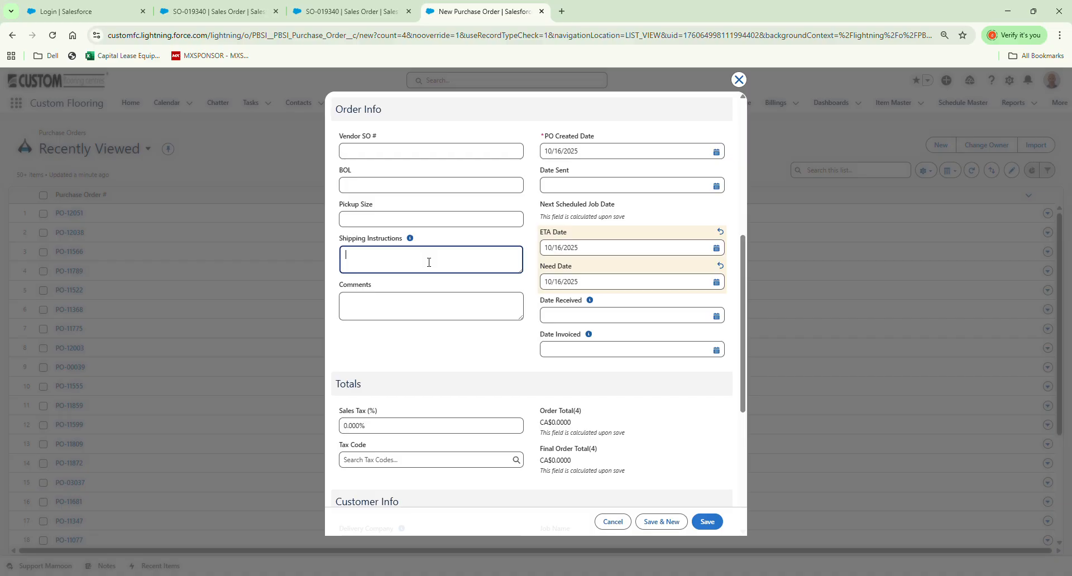
pyautogui.write('Shipping department b')
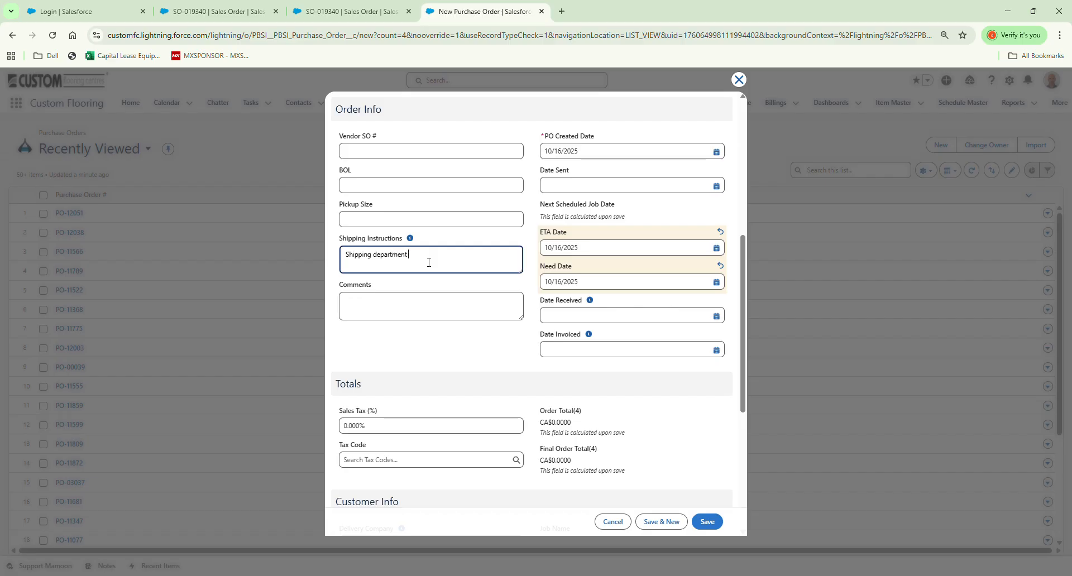
pyautogui.write('eside h')
pyautogui.press('BackSpace')
pyautogui.write("Henry's desk")
pyautogui.click(710, 523)
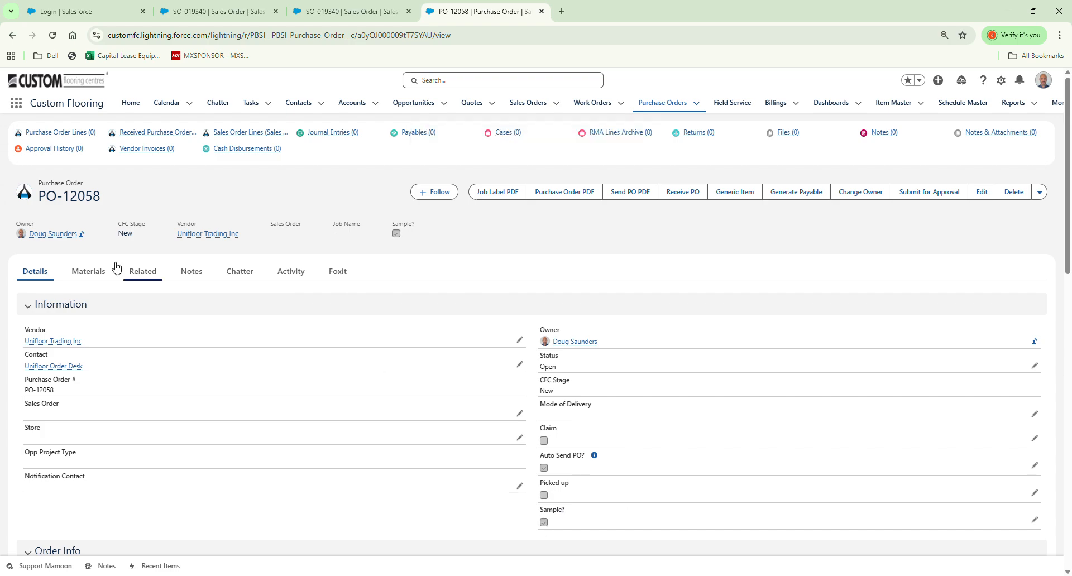
# Start a generic item for the order using Custom Flooring - Generic Materials - EA, described as Harrow glue down sample 9"x60"
pyautogui.click(91, 278)
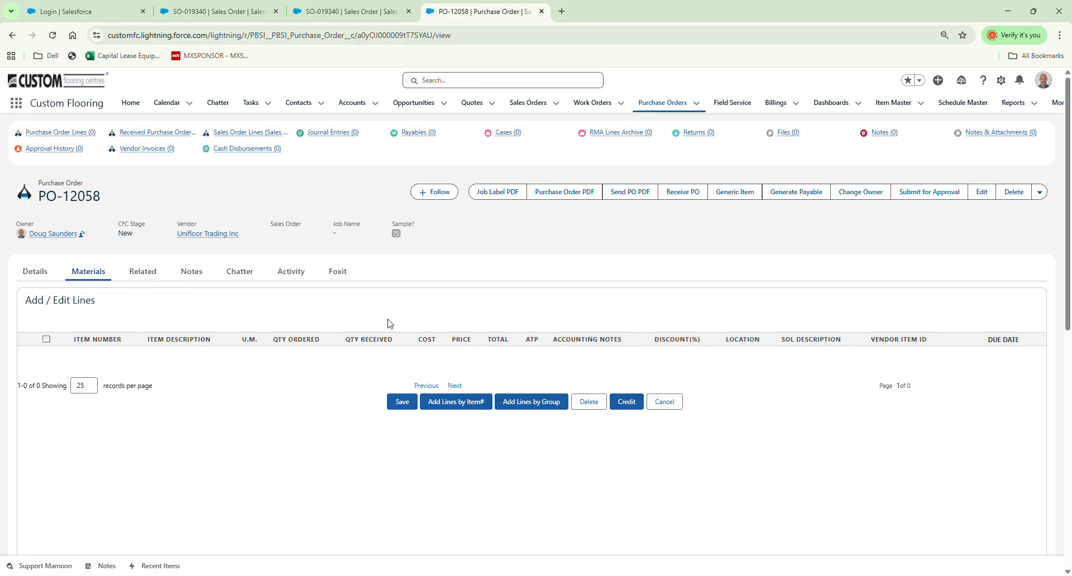
pyautogui.click(751, 194)
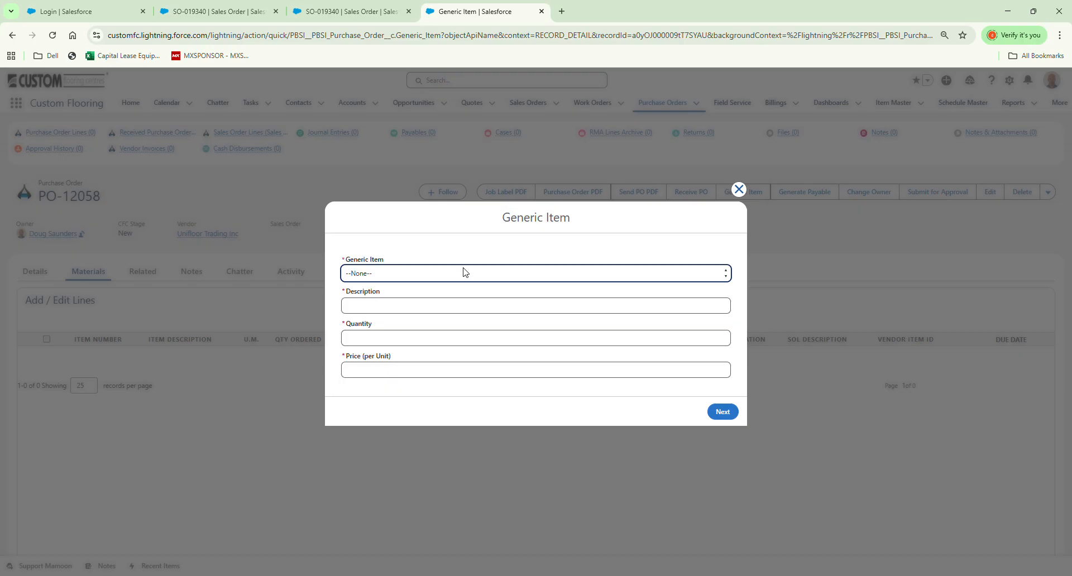
pyautogui.click(444, 310)
pyautogui.click(408, 310)
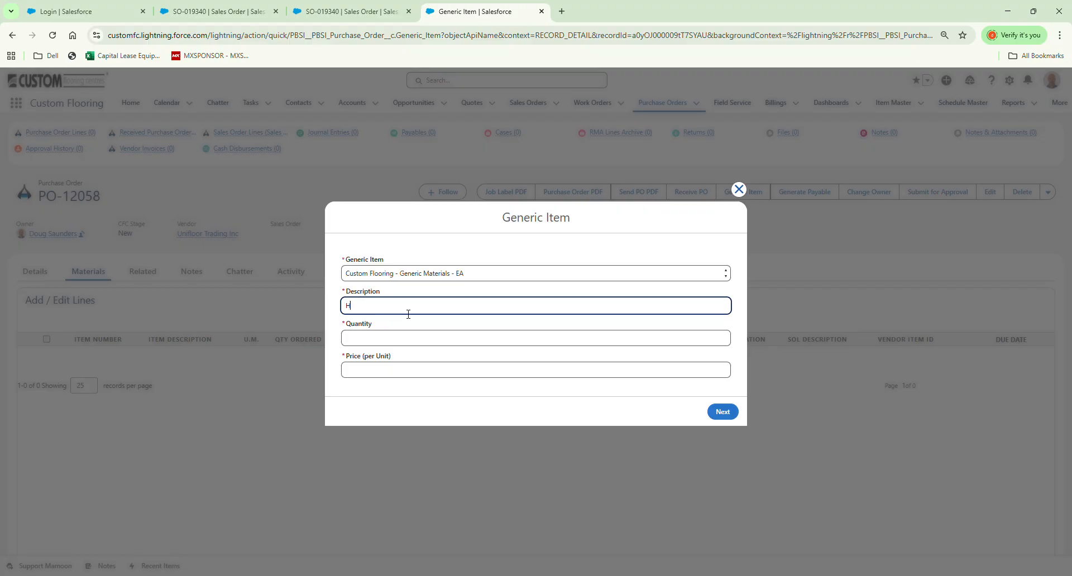
pyautogui.write('Harrow glue down sample 9"x60')
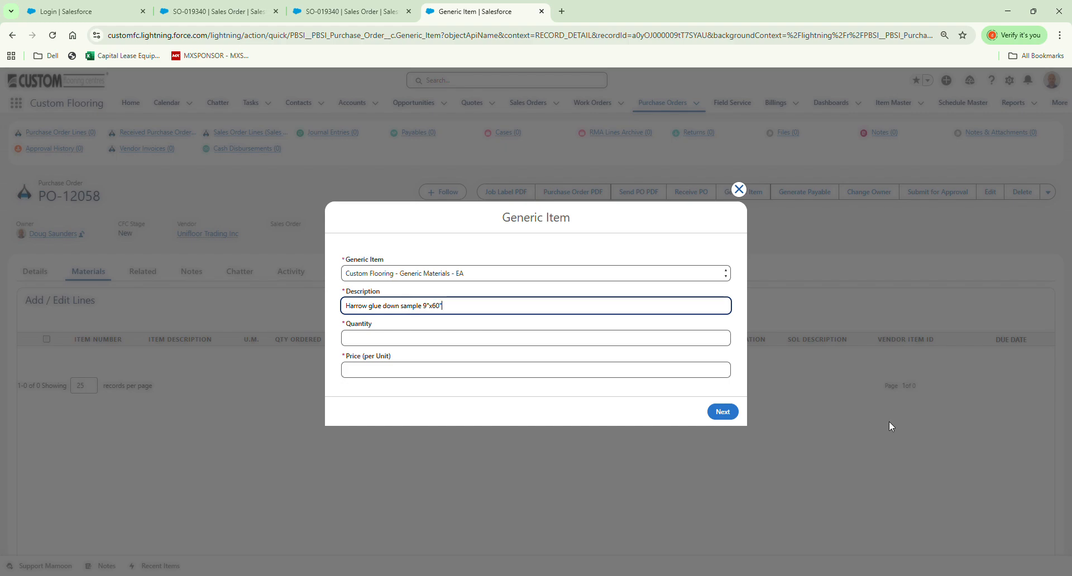
# Set the generic item's quantity to 1 and unit price to 0, and add it to the purchase order
pyautogui.click(513, 340)
pyautogui.write('1.00')
pyautogui.click(518, 377)
pyautogui.write('0')
pyautogui.click(720, 412)
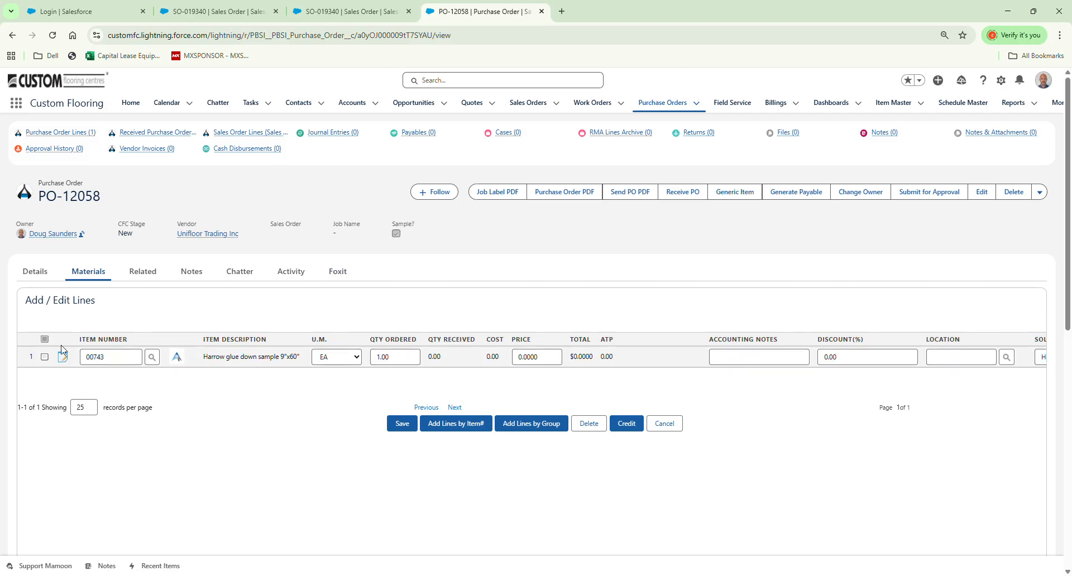
# Assign yourself as the notification contact in the purchase order's details and save the record
pyautogui.click(34, 274)
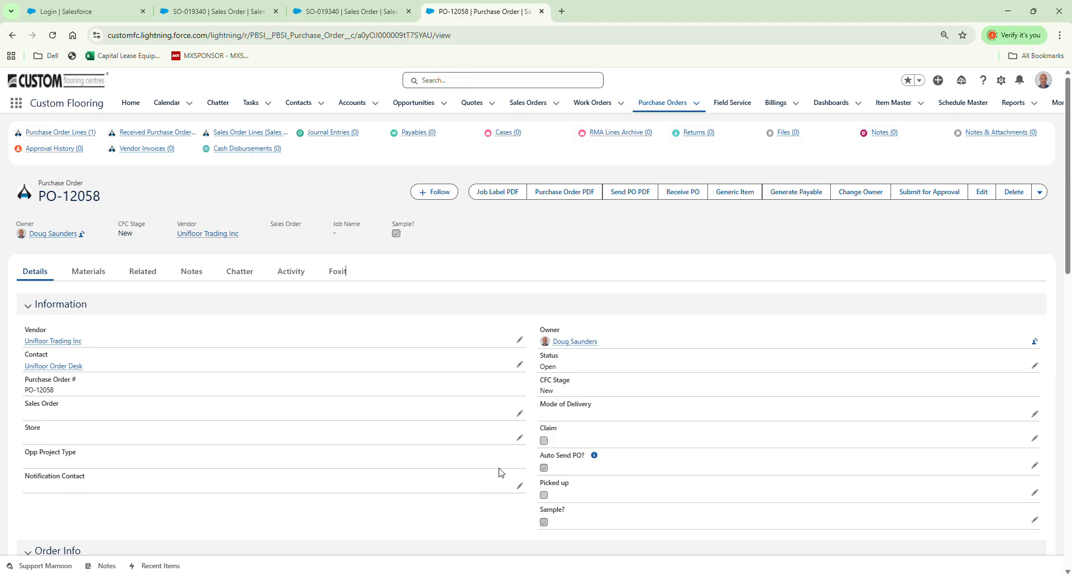
pyautogui.click(519, 486)
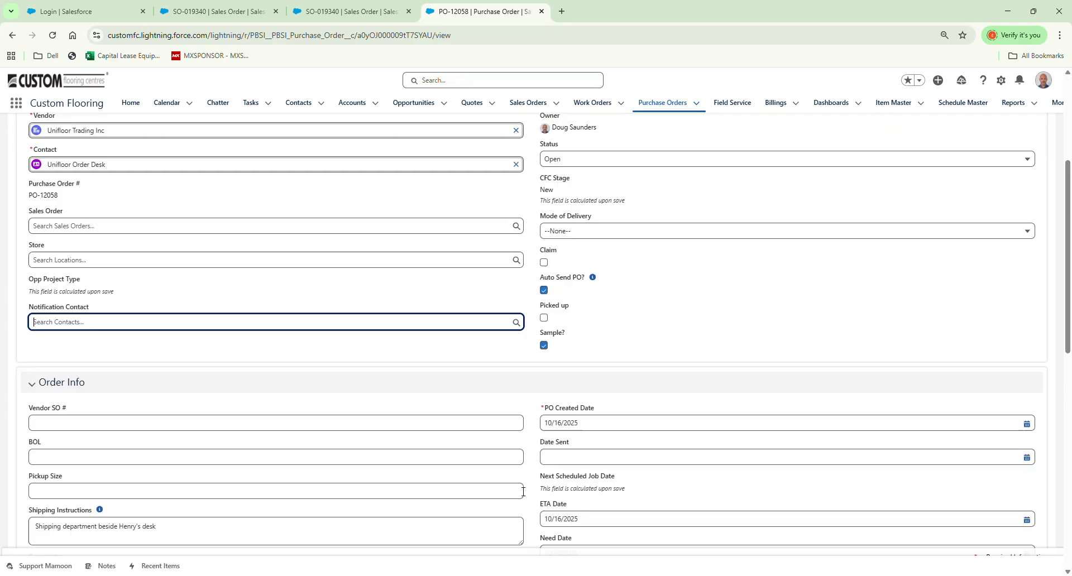
pyautogui.click(92, 328)
pyautogui.write('doug')
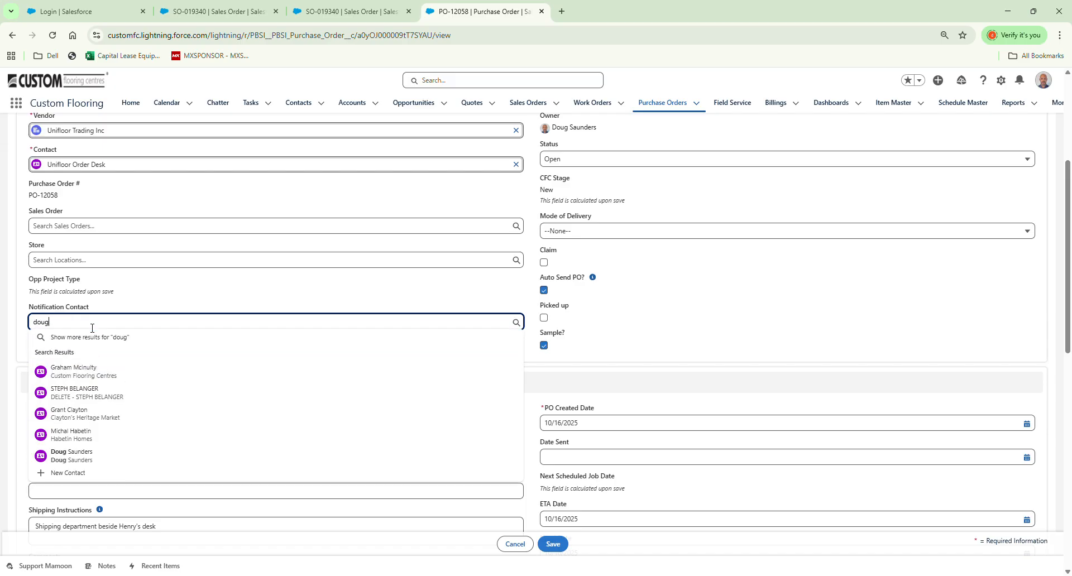
pyautogui.click(85, 376)
pyautogui.click(554, 544)
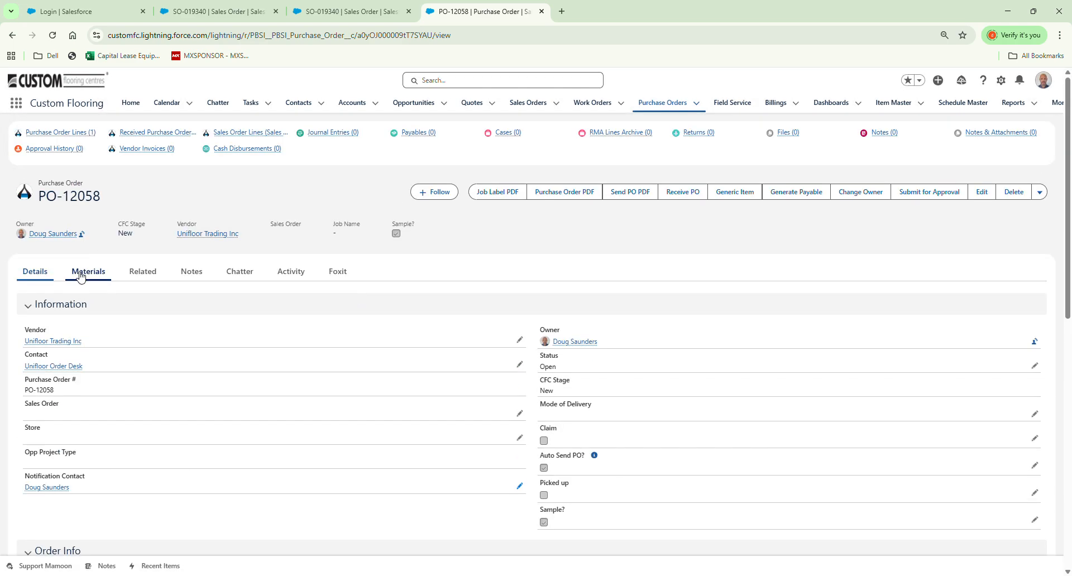
# Review the purchase order's notification contact field and its material line
pyautogui.moveTo(31, 480); pyautogui.dragTo(86, 479)
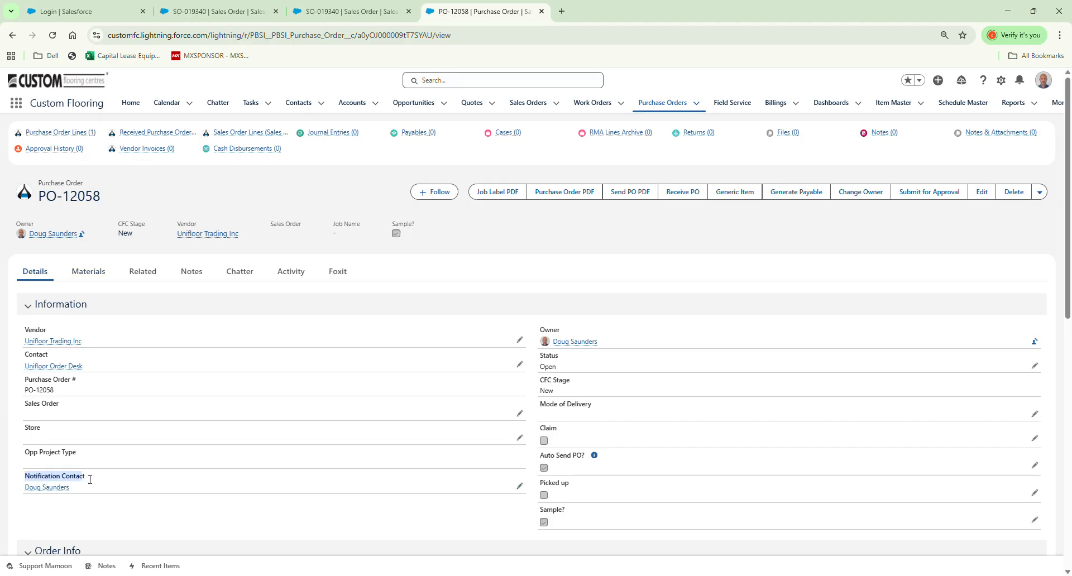
pyautogui.click(94, 480)
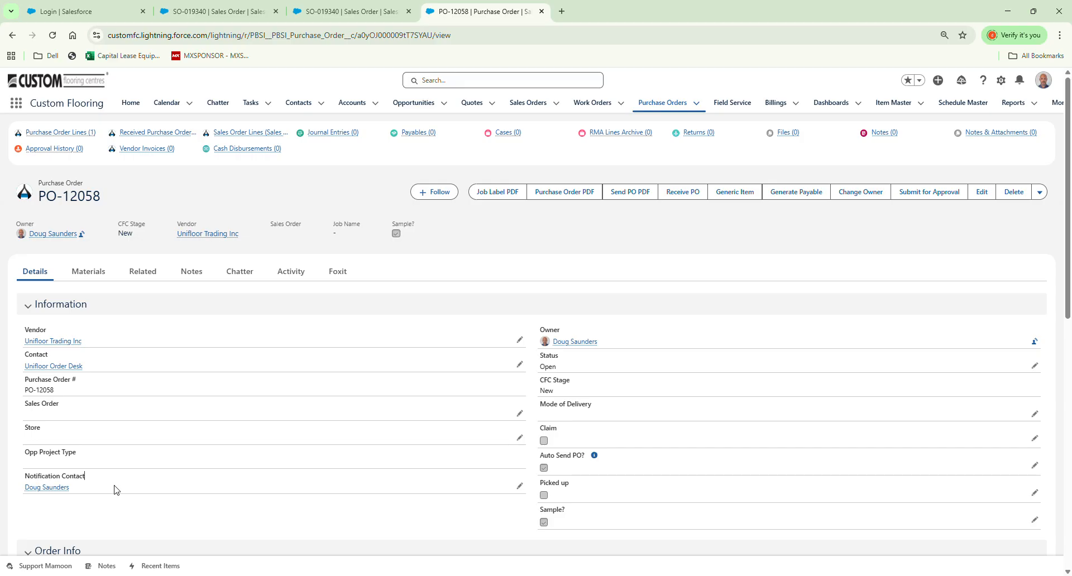
pyautogui.click(92, 273)
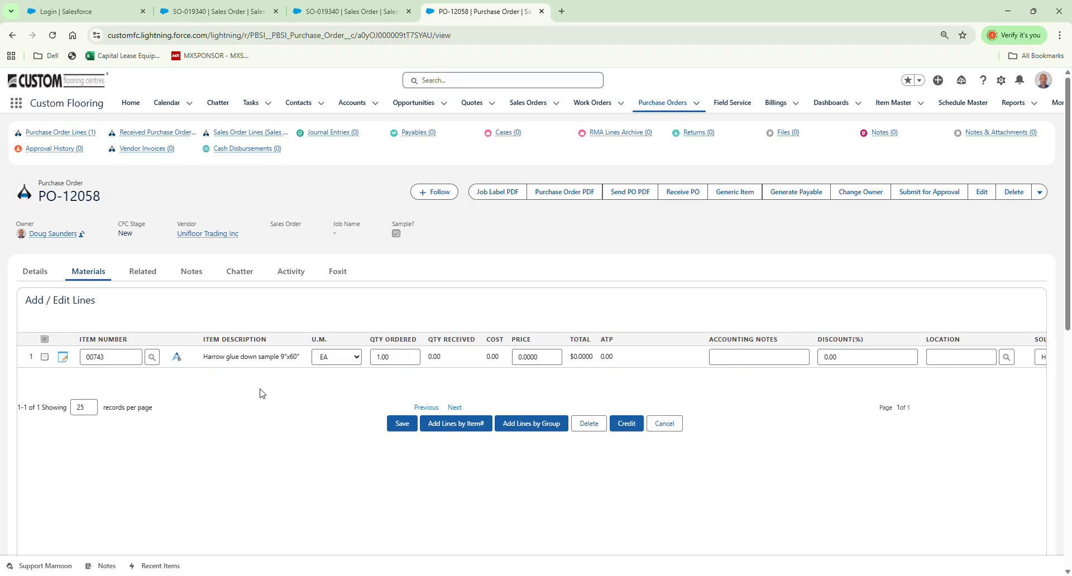
# Reopen the purchase order's details for editing and clear the notification contact
pyautogui.click(35, 271)
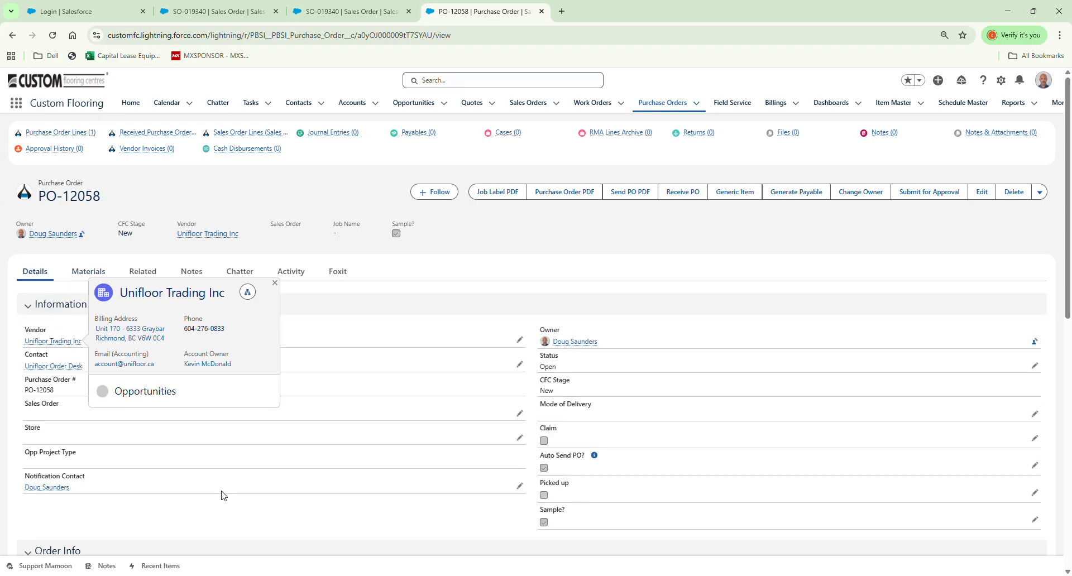
pyautogui.click(520, 485)
pyautogui.click(515, 322)
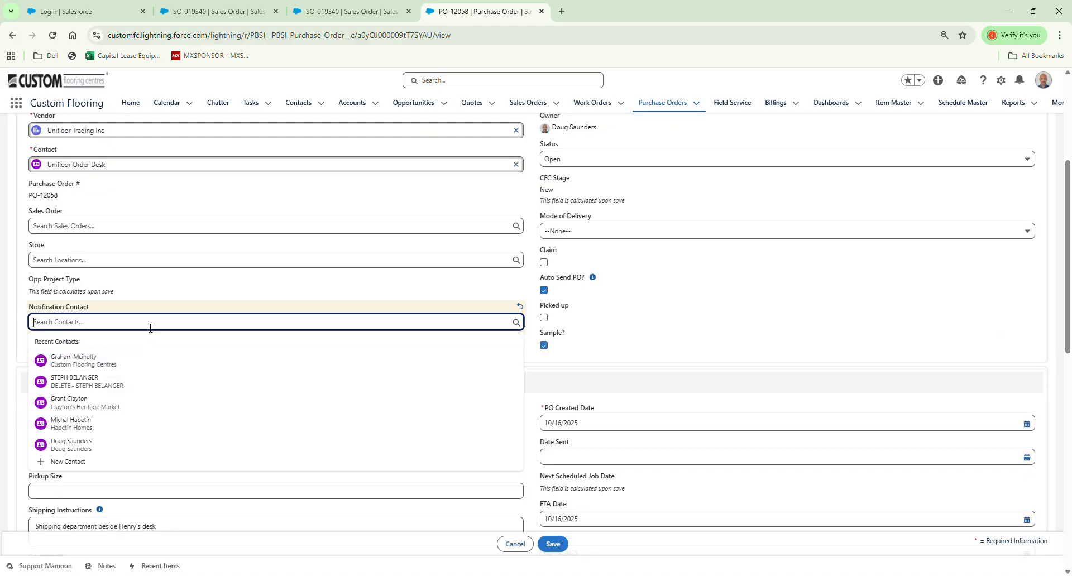
pyautogui.write('bill')
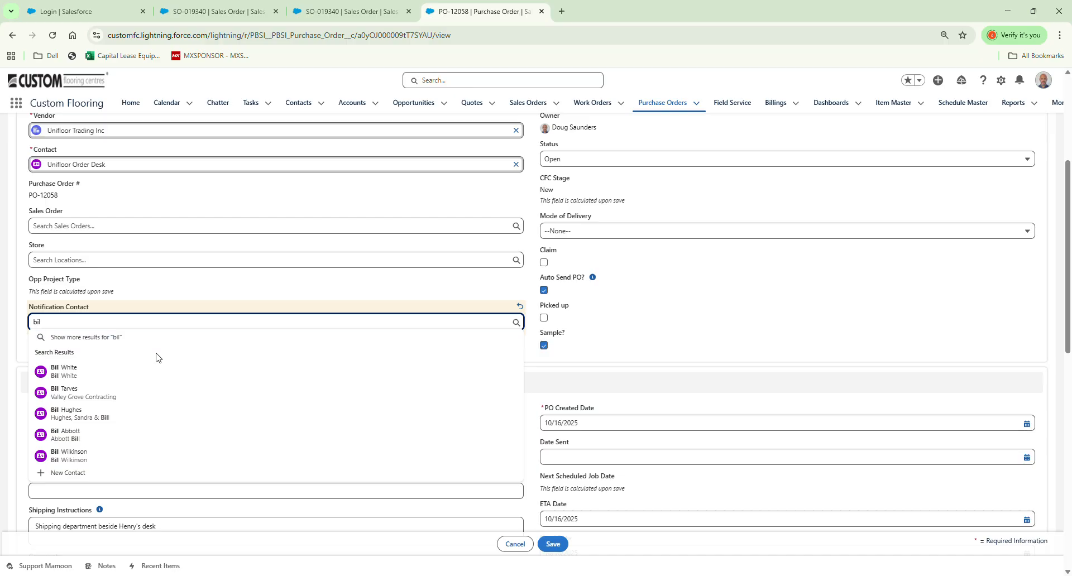
pyautogui.press('BackSpace')
pyautogui.press('BackSpace')
pyautogui.press('BackSpace')
pyautogui.press('BackSpace')
pyautogui.write('yard')
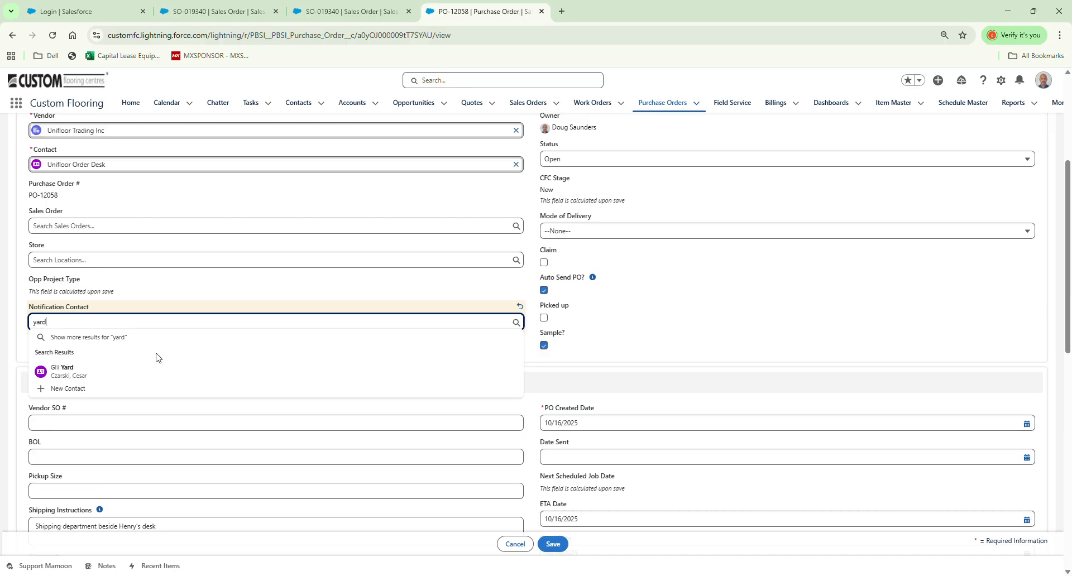
pyautogui.press('BackSpace')
pyautogui.press('BackSpace')
pyautogui.press('BackSpace')
pyautogui.press('BackSpace')
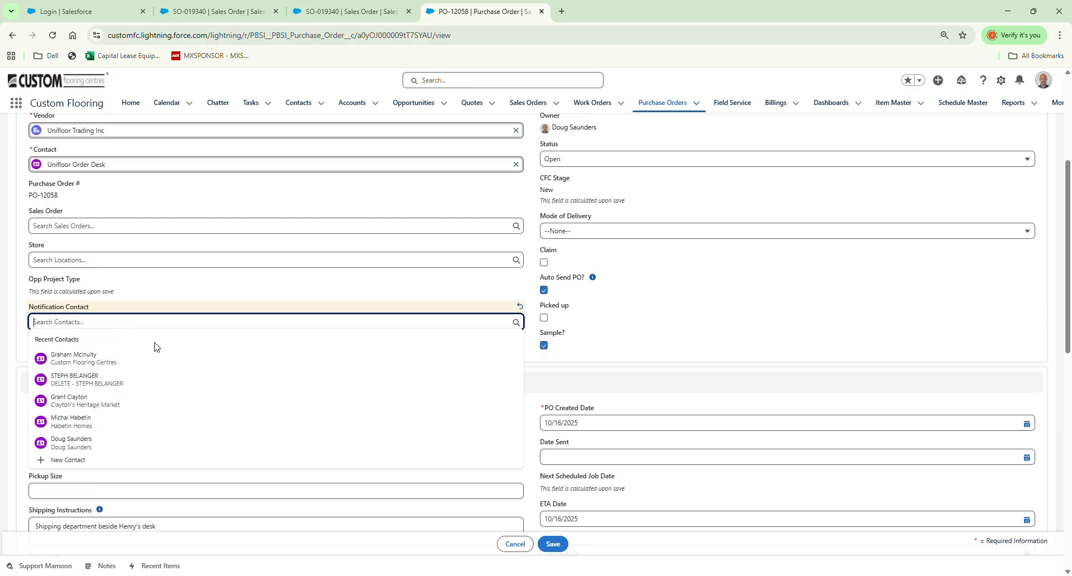
# Search contacts for the intended recipient, set the first match as the notification contact, and save the purchase order
pyautogui.write('gray')
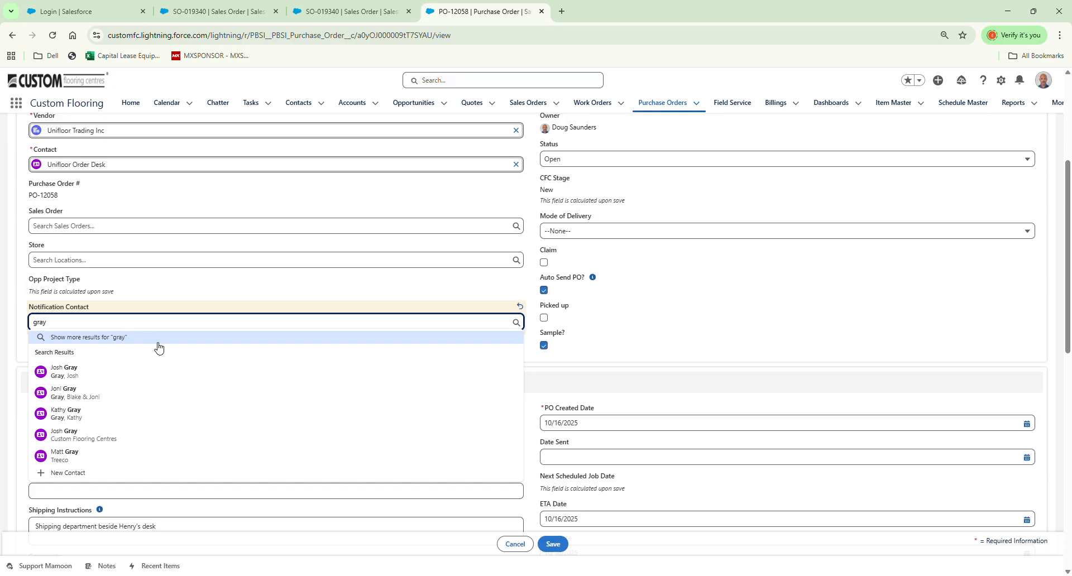
pyautogui.click(169, 373)
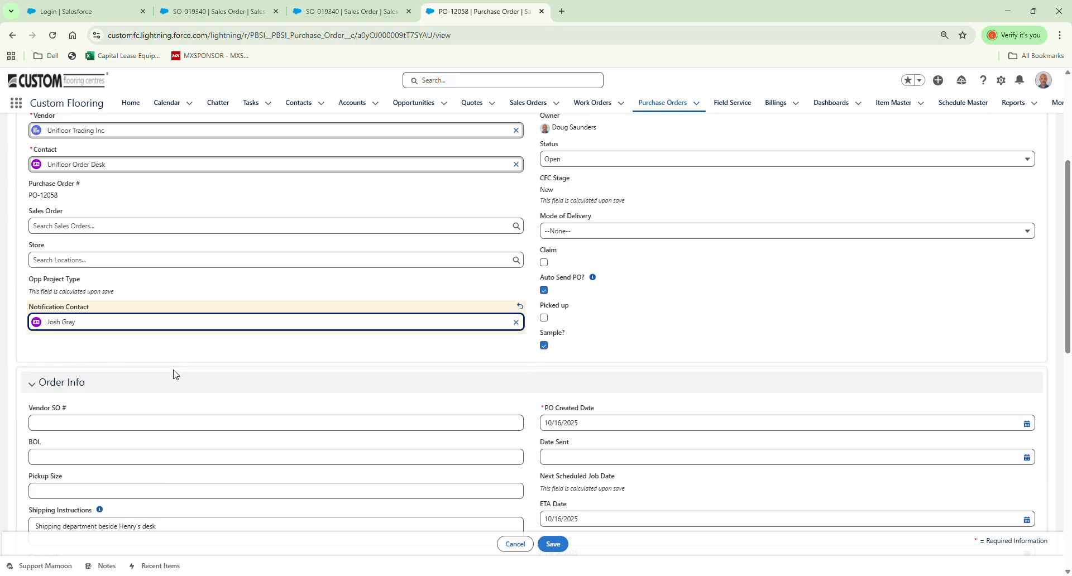
pyautogui.click(552, 544)
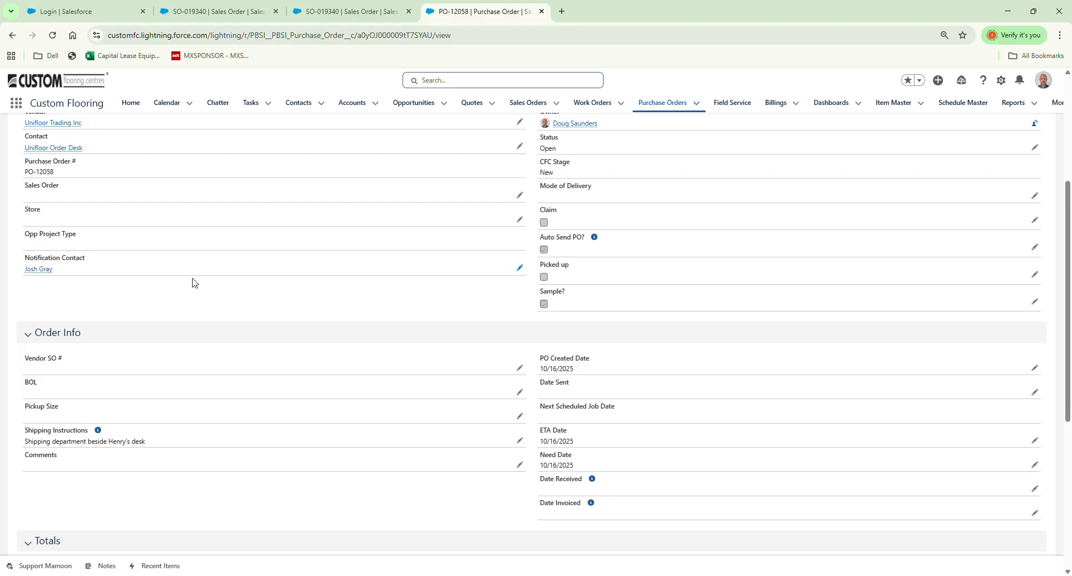
# Add a purchase order material line for item 08977 with a quantity of 1 and save the lines
pyautogui.scroll(4, 196, 284)
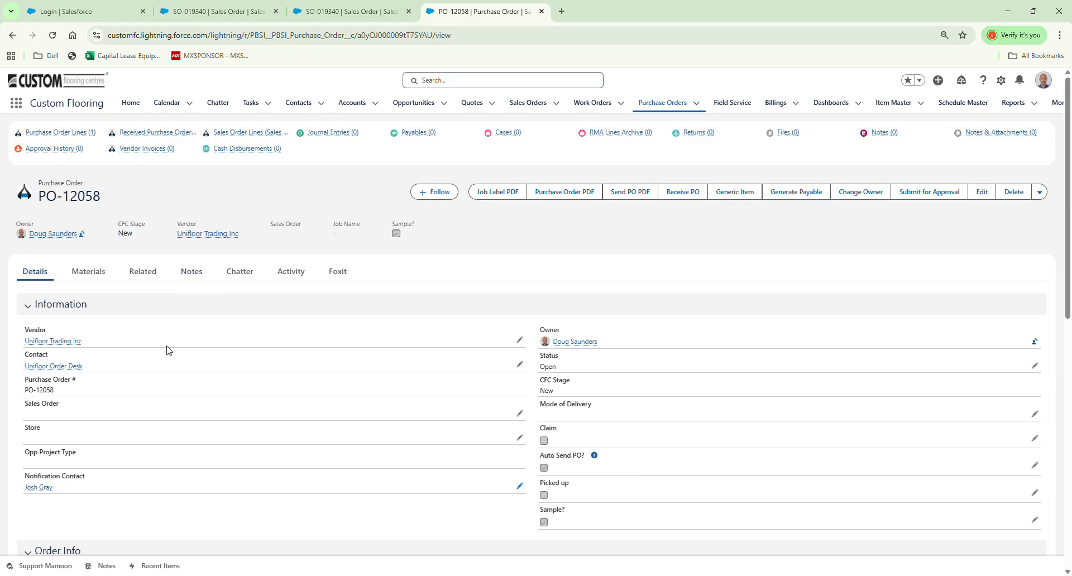
pyautogui.click(112, 279)
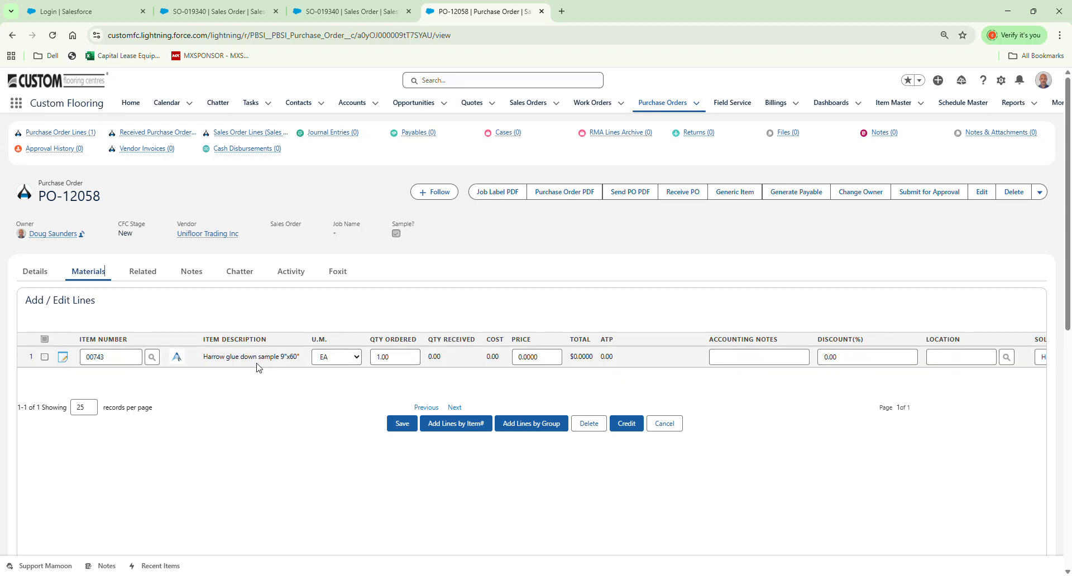
pyautogui.click(451, 429)
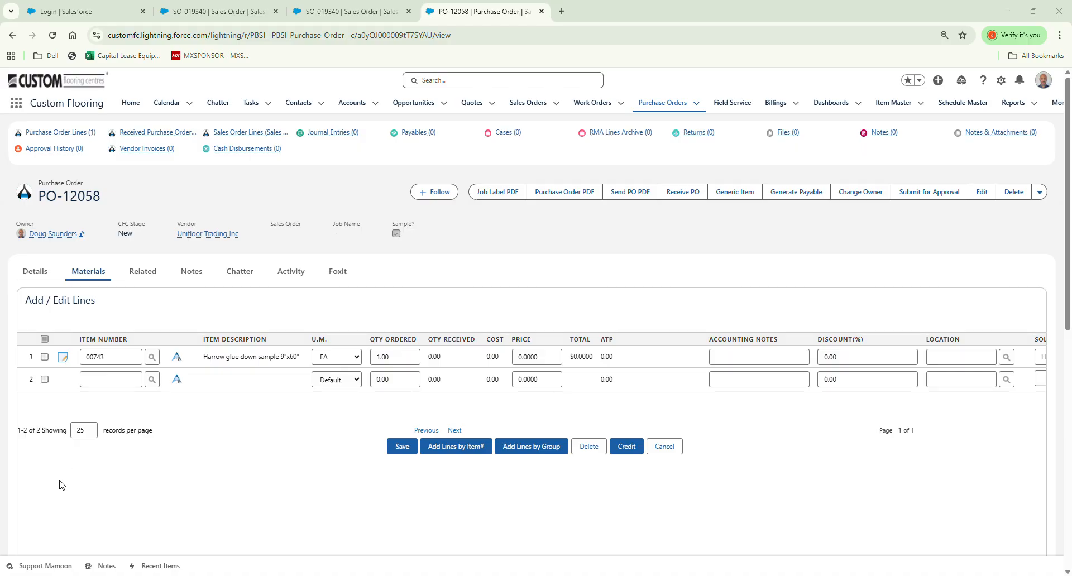
pyautogui.click(34, 484)
pyautogui.click(392, 387)
pyautogui.write('1')
pyautogui.moveTo(395, 388); pyautogui.dragTo(367, 394)
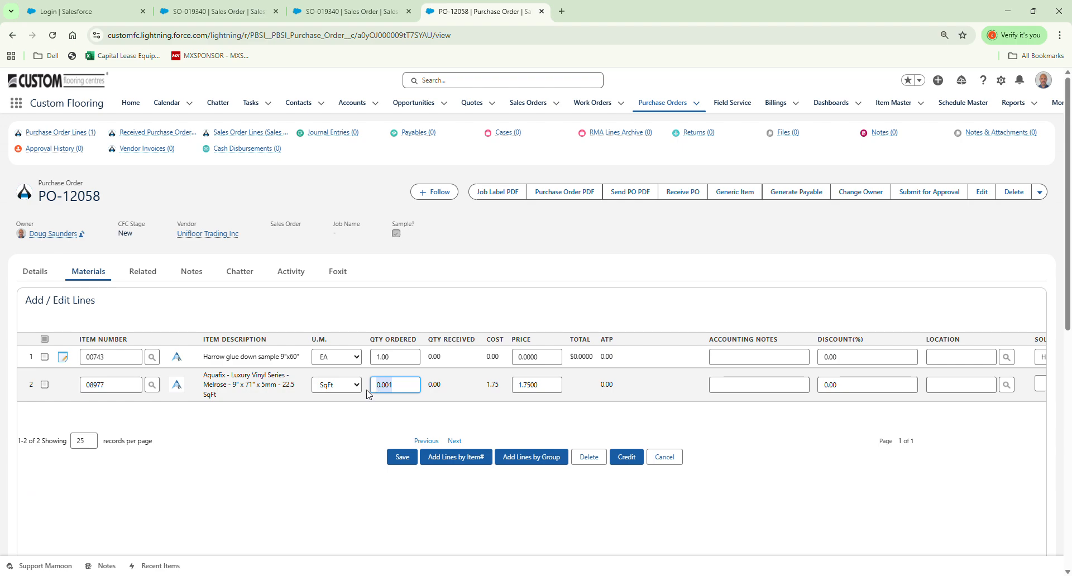
pyautogui.press('BackSpace')
pyautogui.click(356, 418)
pyautogui.click(399, 458)
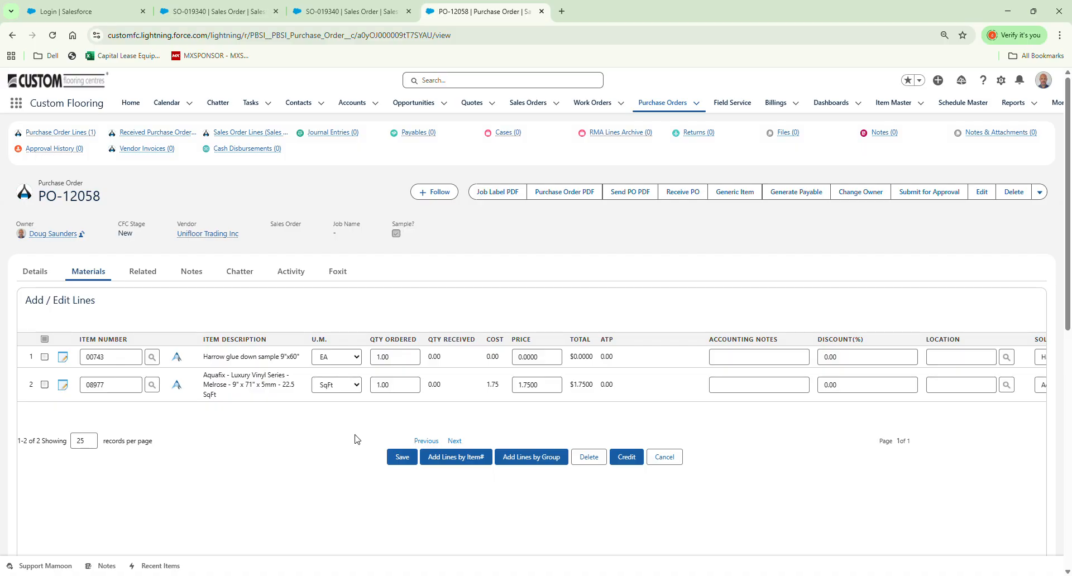
# Set the price of the Aquafix vinyl line to 0 and save the lines
pyautogui.doubleClick(535, 384)
pyautogui.write('0')
pyautogui.click(415, 456)
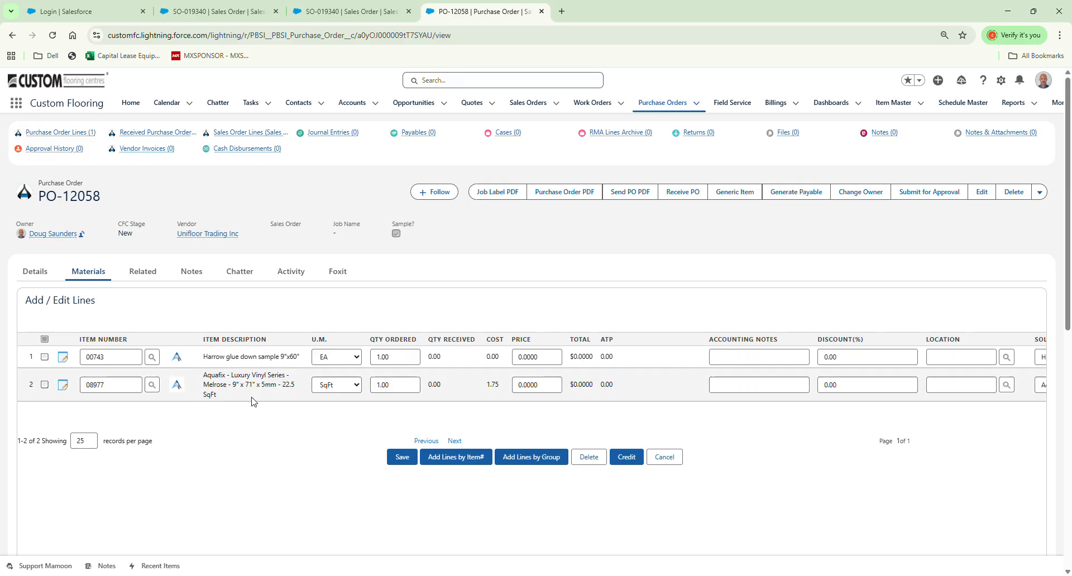
# Check the item descriptions of both purchase order material lines
pyautogui.moveTo(212, 363); pyautogui.dragTo(305, 358)
pyautogui.moveTo(204, 375); pyautogui.dragTo(254, 401)
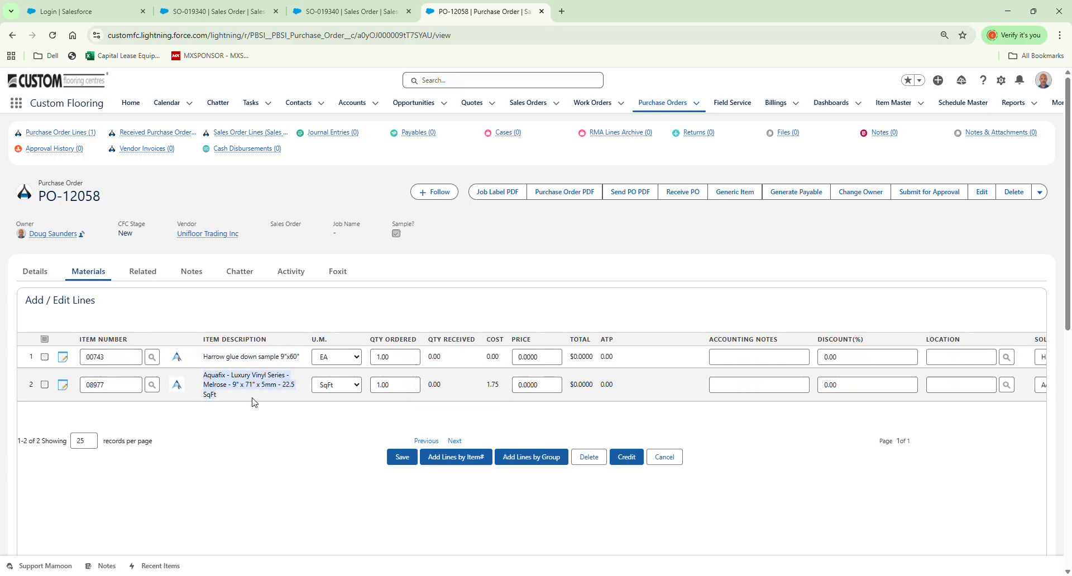
pyautogui.click(285, 418)
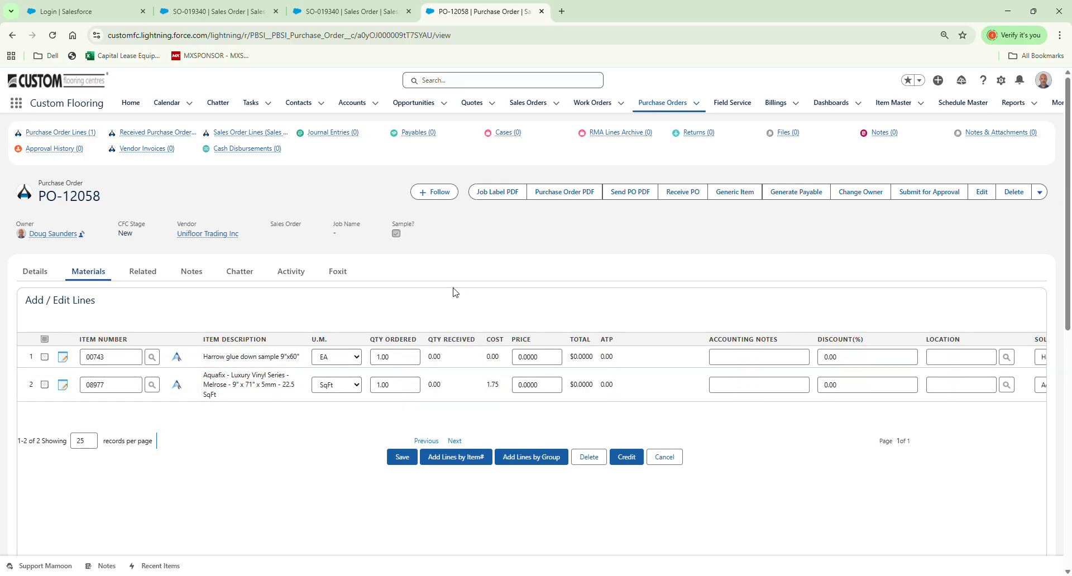
# Generate the purchase order PDF and compare the item descriptions and quantities in its preview with the material lines
pyautogui.click(565, 192)
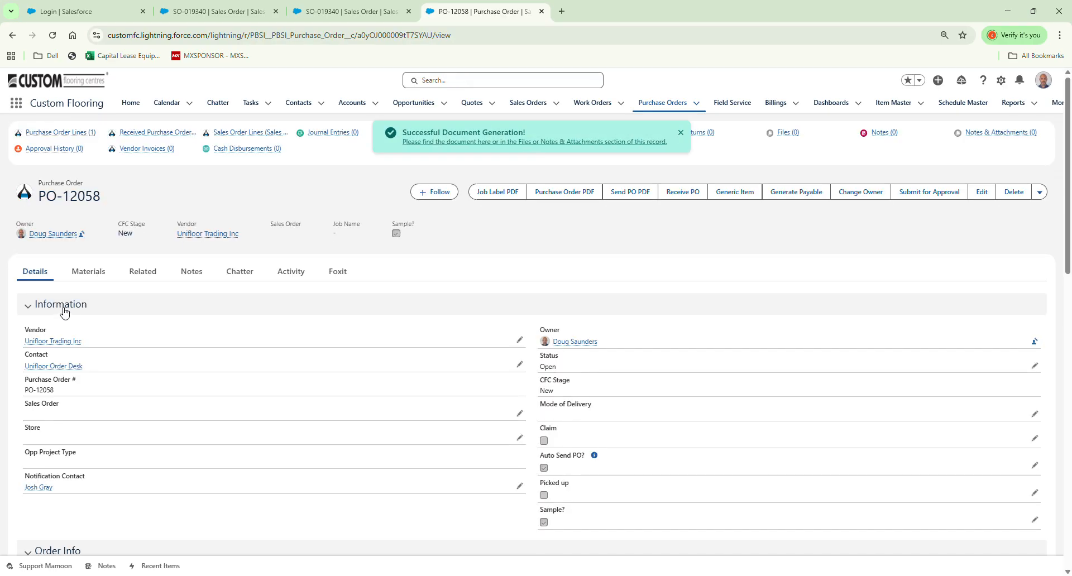
pyautogui.click(88, 272)
pyautogui.scroll(-10, 436, 367)
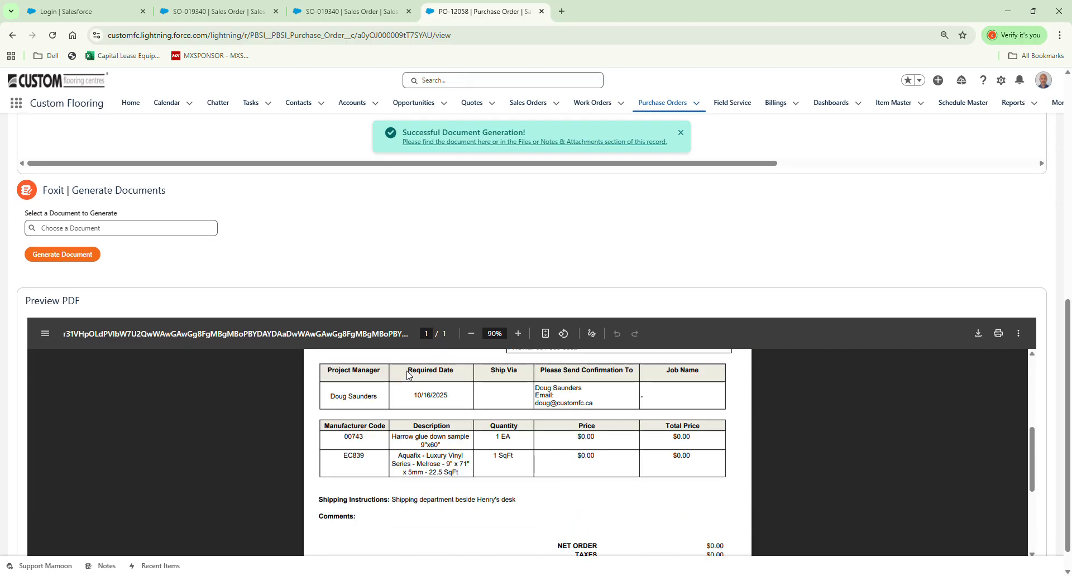
pyautogui.scroll(1, 445, 442)
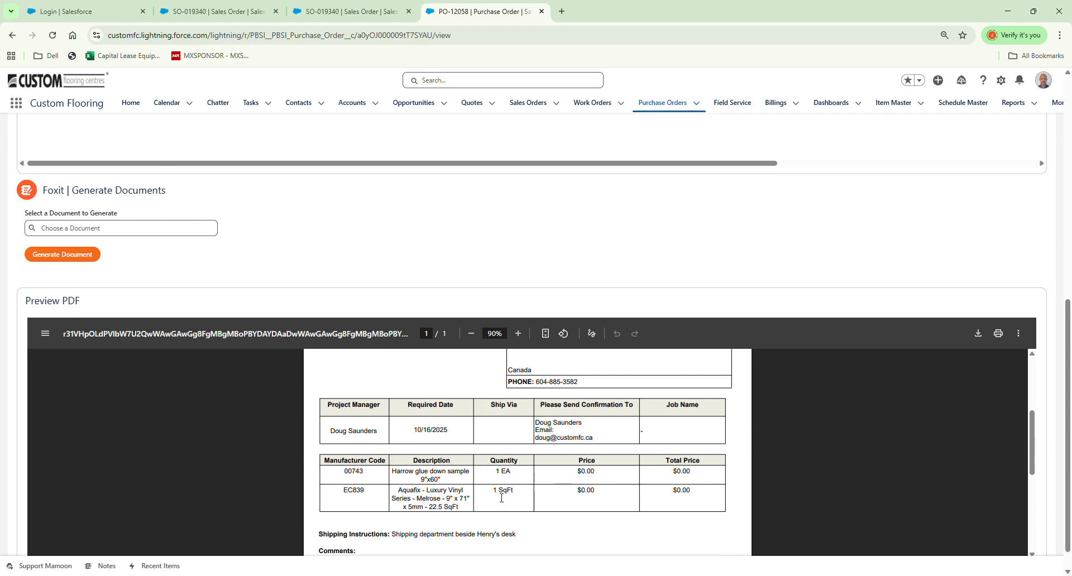
pyautogui.scroll(4, 366, 292)
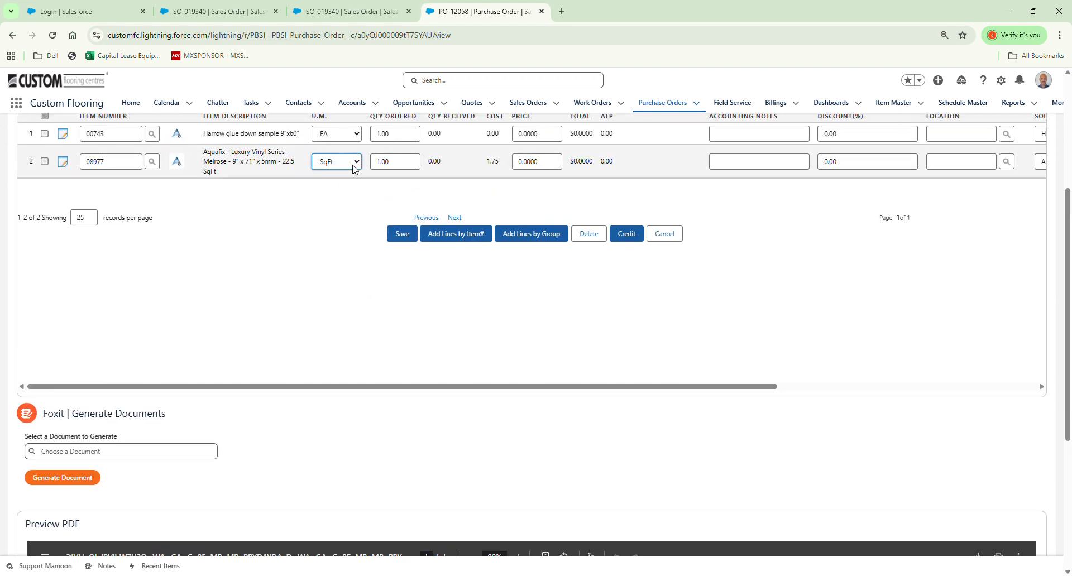
pyautogui.scroll(-4, 355, 193)
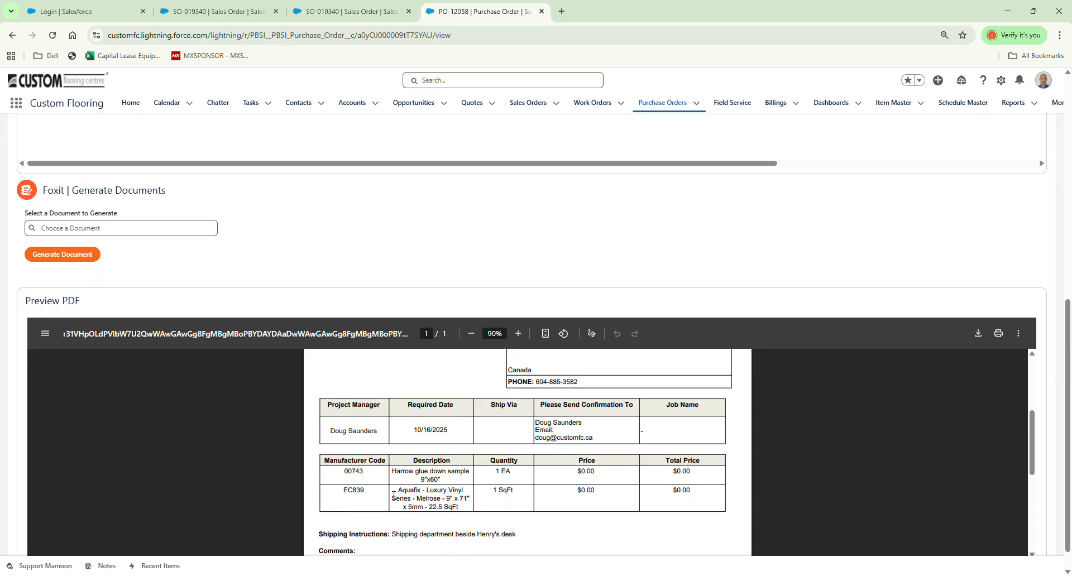
pyautogui.moveTo(450, 472); pyautogui.dragTo(495, 491)
pyautogui.click(451, 482)
pyautogui.scroll(10, 465, 514)
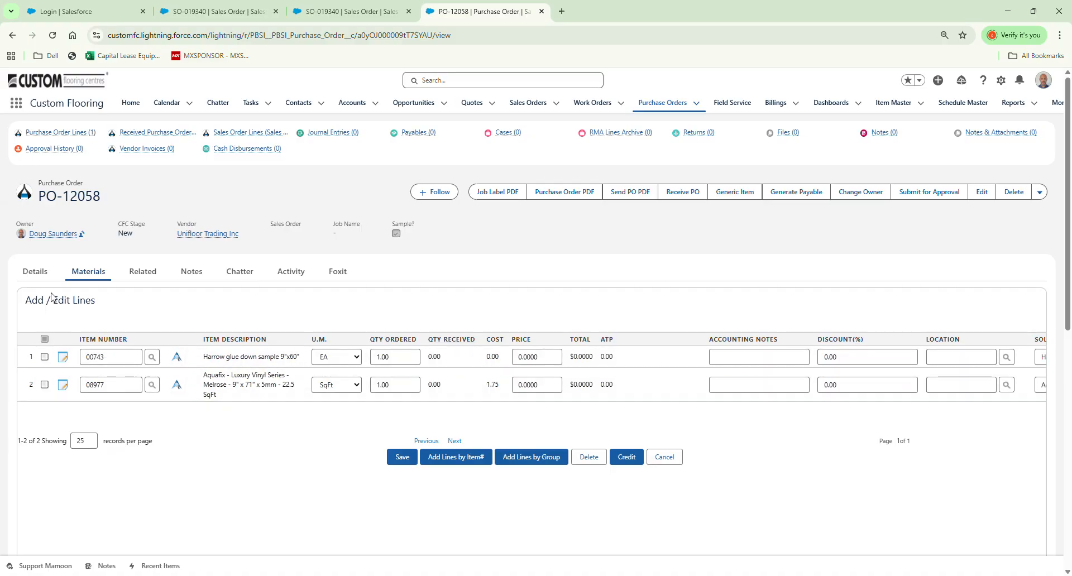
# Review the purchase order's details, including the Picked up and Sample? options
pyautogui.click(35, 271)
pyautogui.scroll(-2, 601, 412)
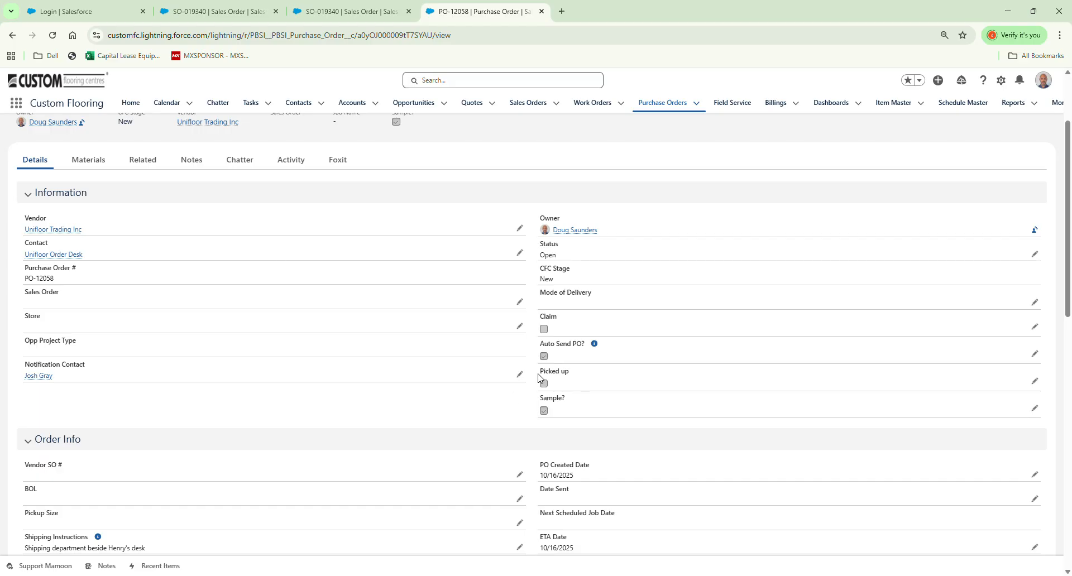
pyautogui.moveTo(540, 372); pyautogui.dragTo(561, 391)
pyautogui.click(559, 386)
pyautogui.scroll(2, 245, 318)
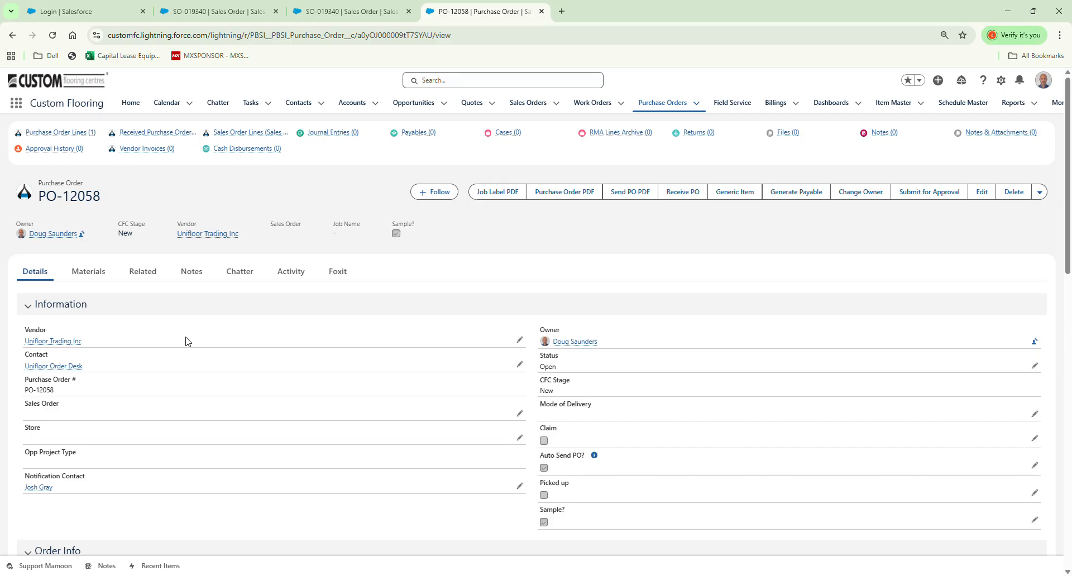
# Open the New Shop sales order and look through its material and labour lines
pyautogui.click(527, 103)
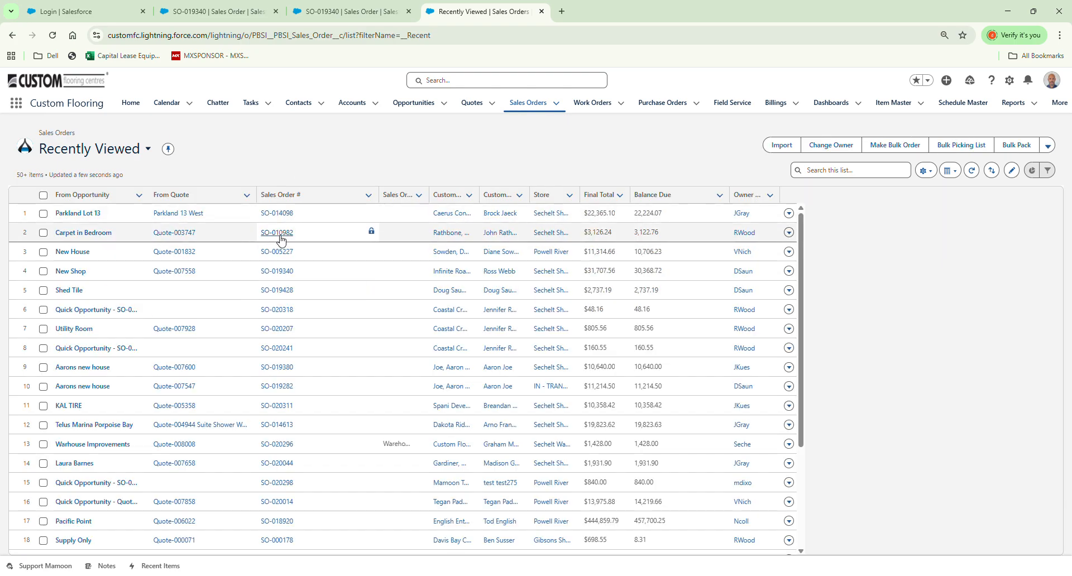
pyautogui.click(278, 271)
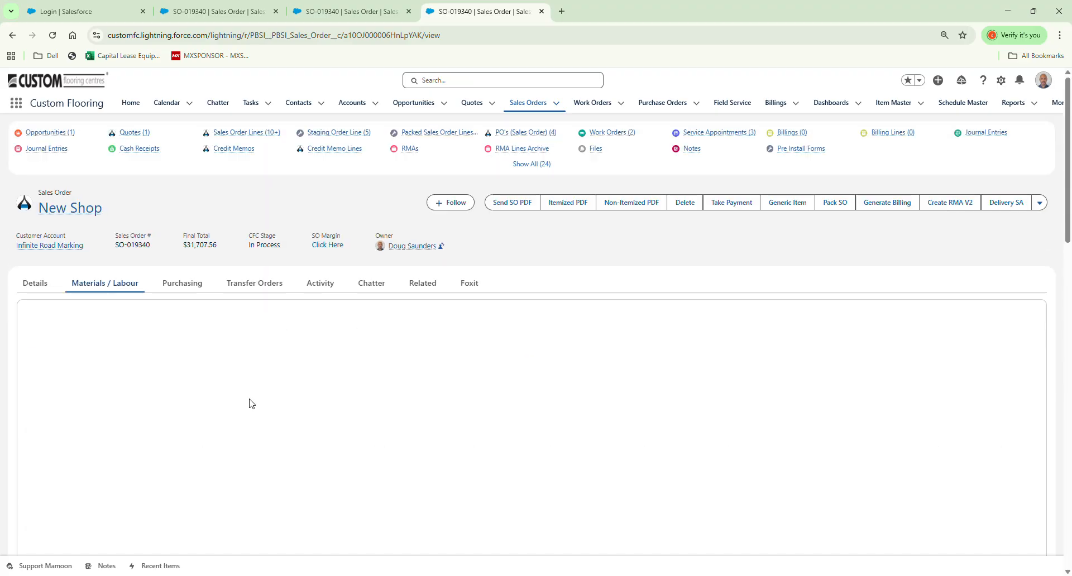
pyautogui.scroll(-12, 260, 386)
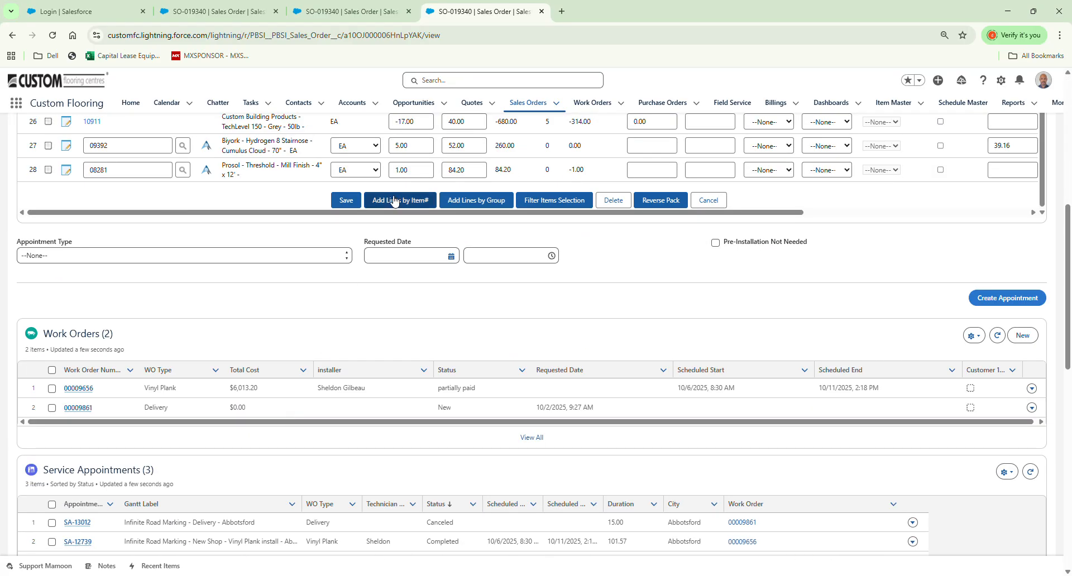
pyautogui.scroll(7, 390, 202)
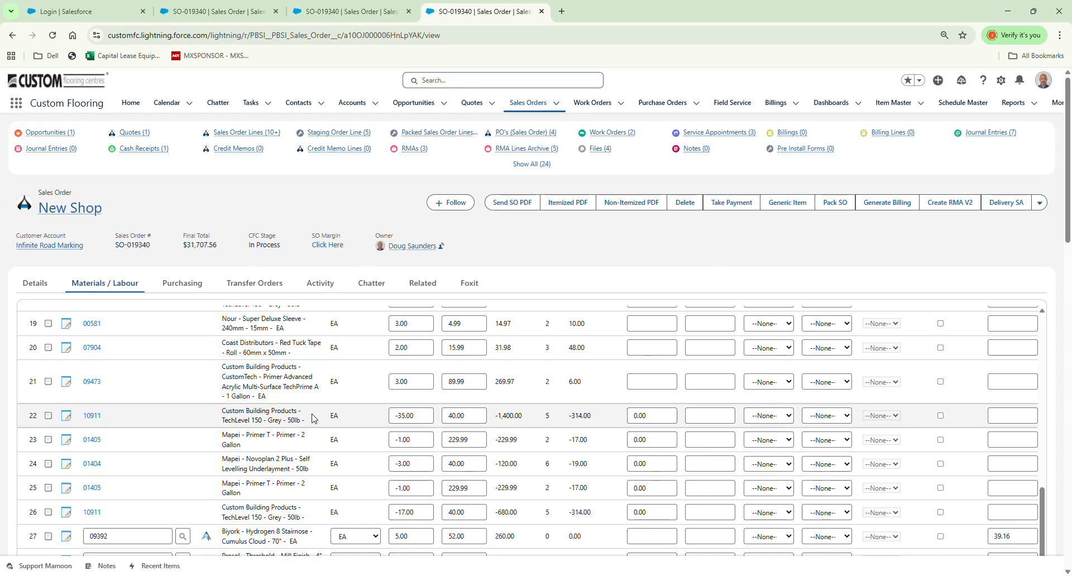
# Start a generic item on the sales order using Custom Flooring - Generic Materials - EA, described as "Harrow Sample x2"
pyautogui.click(806, 201)
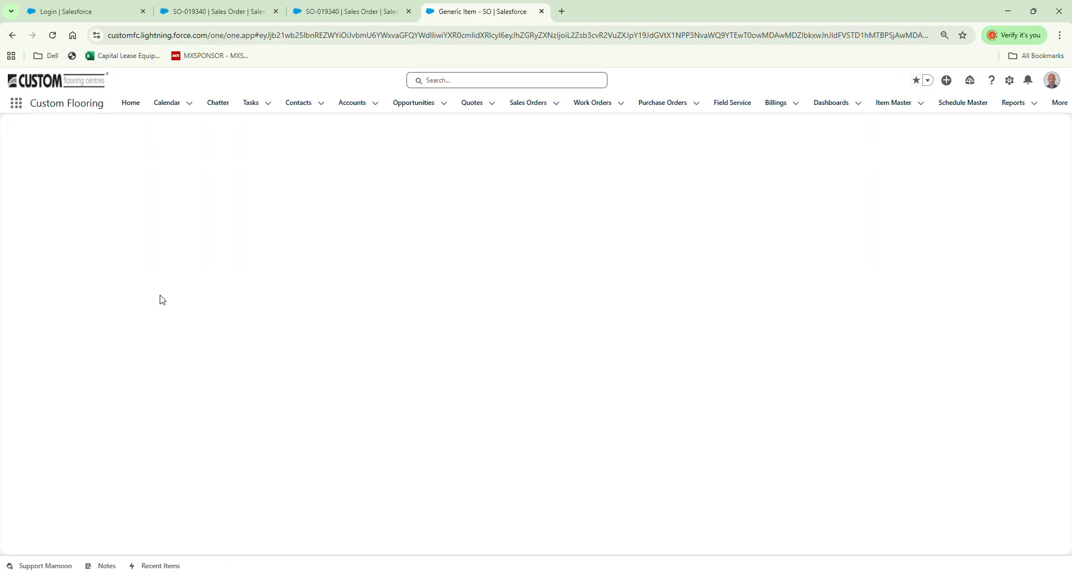
pyautogui.press('Down')
pyautogui.click(77, 200)
pyautogui.write('Harrow Sampl')
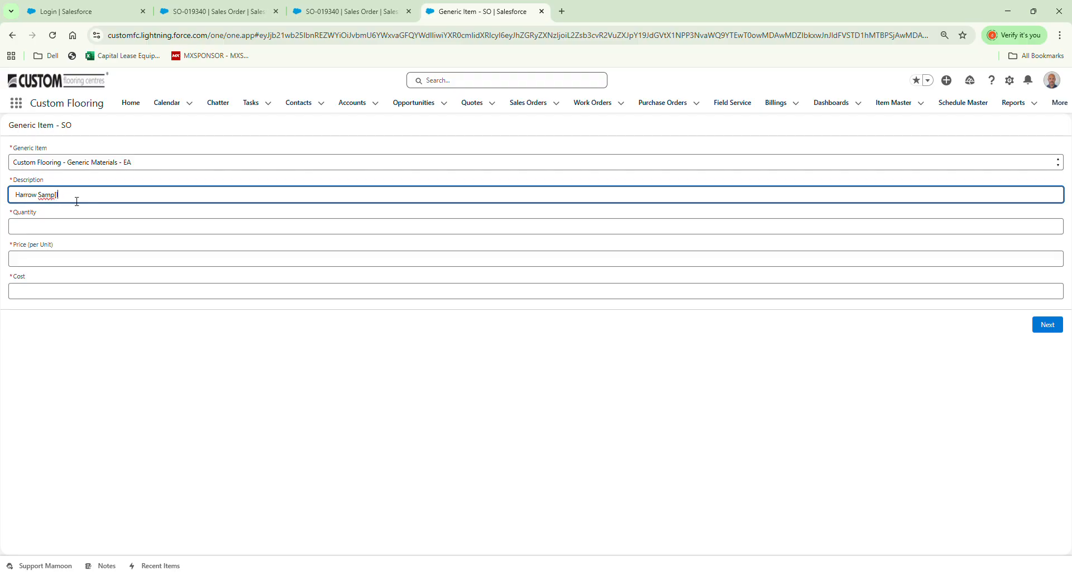
pyautogui.write('e x2')
# Set the generic item's quantity to 1, unit price to 0 and cost to 0, and add it to the sales order
pyautogui.click(62, 228)
pyautogui.write('1')
pyautogui.click(47, 258)
pyautogui.write('0')
pyautogui.click(101, 295)
pyautogui.write('0')
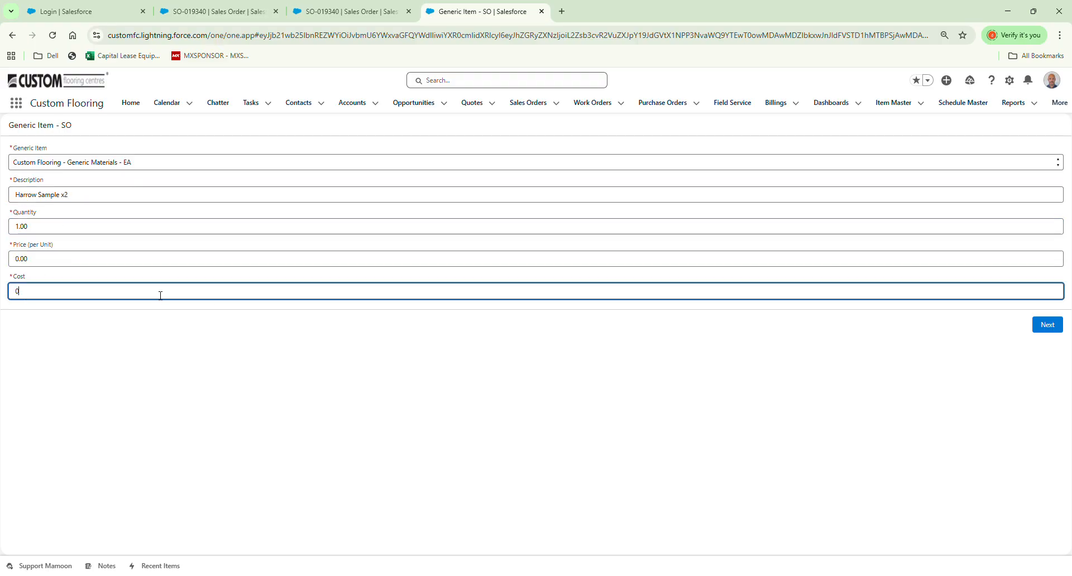
pyautogui.click(1048, 324)
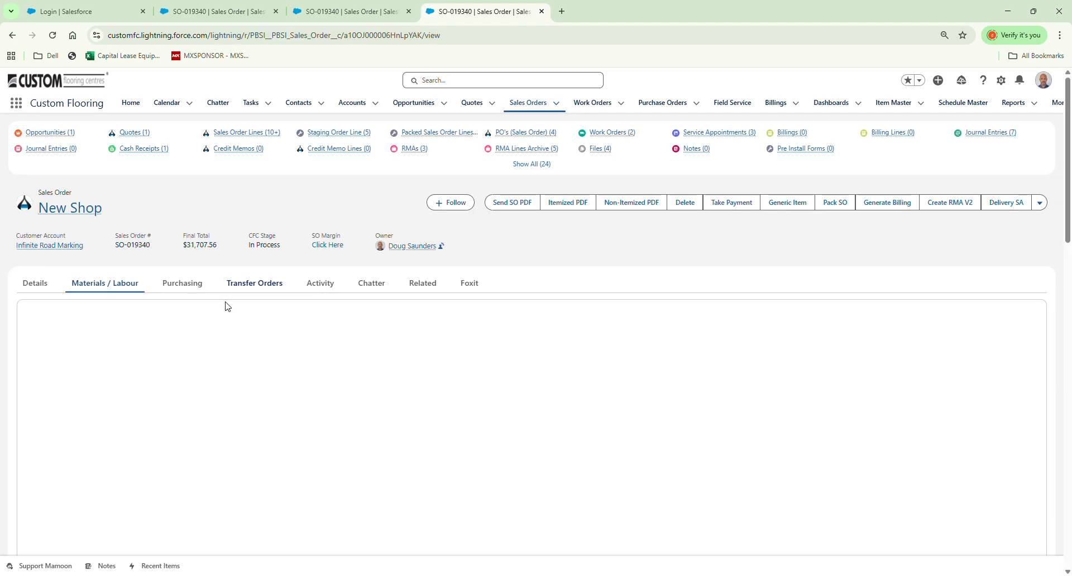
# Check the Harrow Sample x2 line at the end of the sales order's material and labour lines
pyautogui.scroll(-10, 263, 402)
pyautogui.scroll(-2, 263, 436)
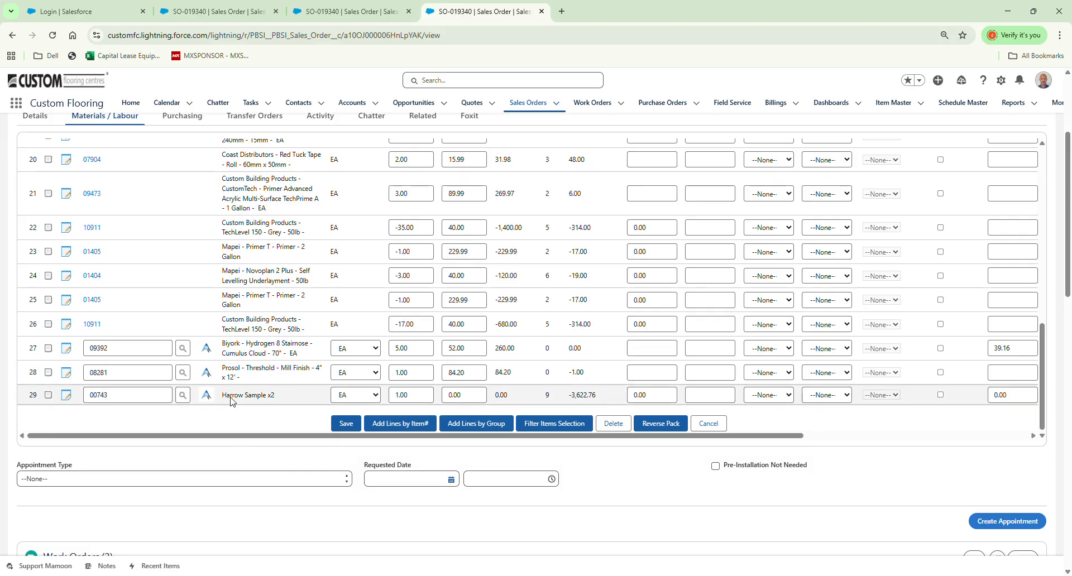
pyautogui.scroll(10, 219, 287)
pyautogui.scroll(5, 219, 288)
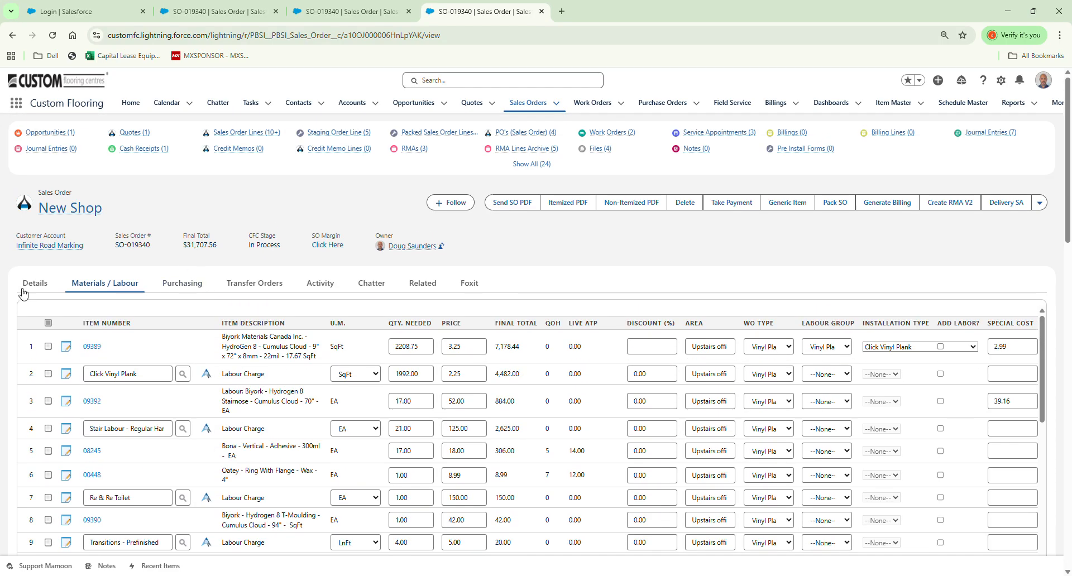
# Select the Harrow Sample x2 line among the sales order's special order lines for purchasing
pyautogui.click(52, 287)
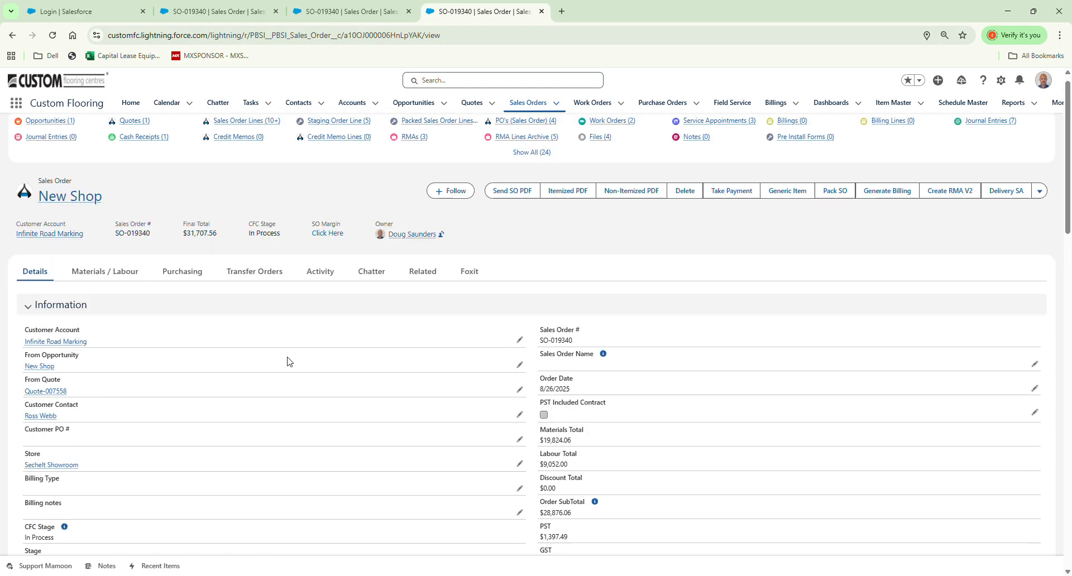
pyautogui.click(183, 284)
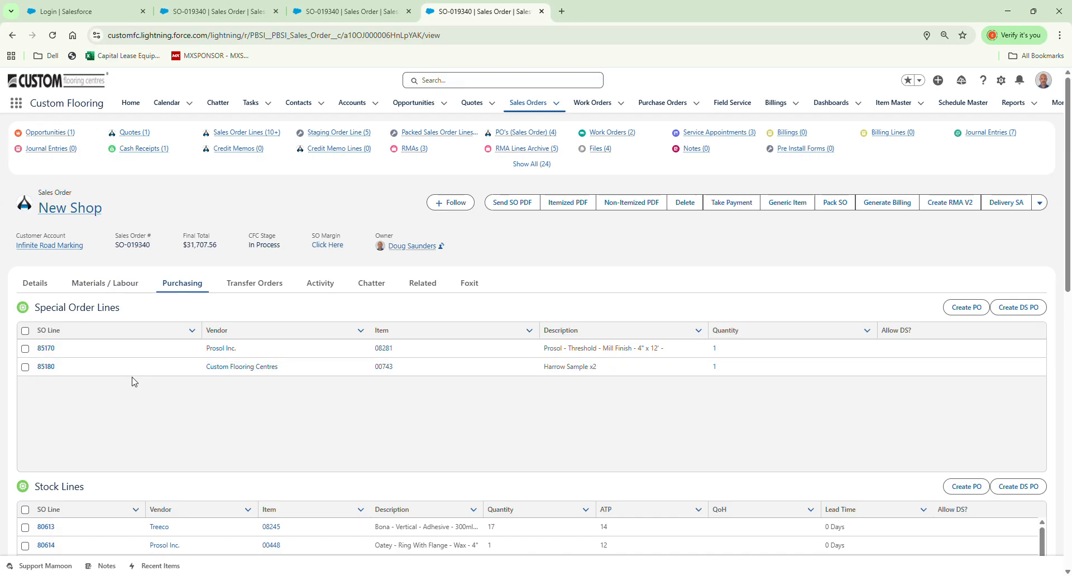
pyautogui.click(25, 368)
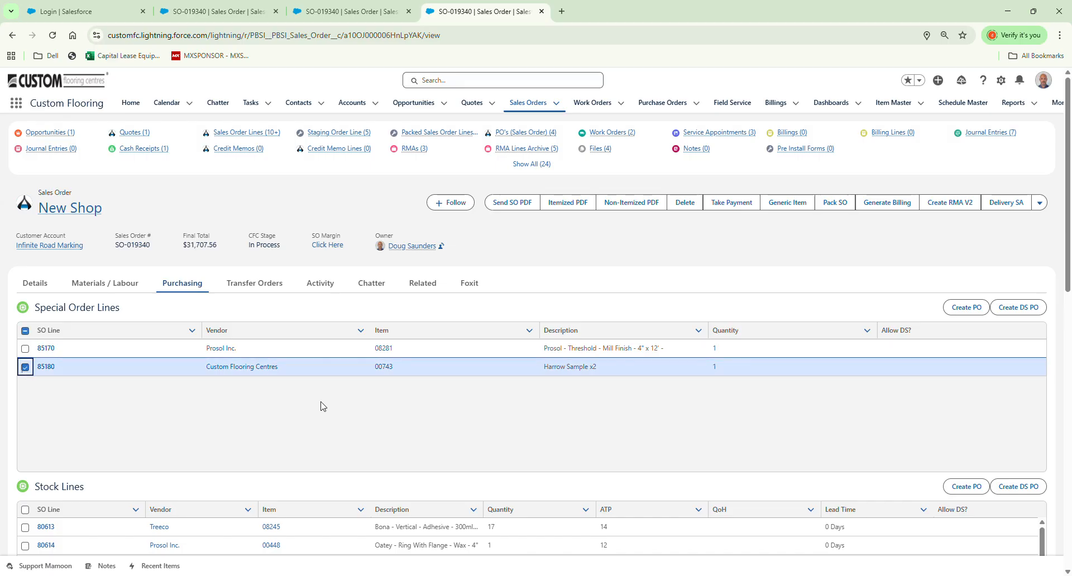
# Return to the Unifloor Trading Inc sample purchase order and view its material lines
pyautogui.click(106, 285)
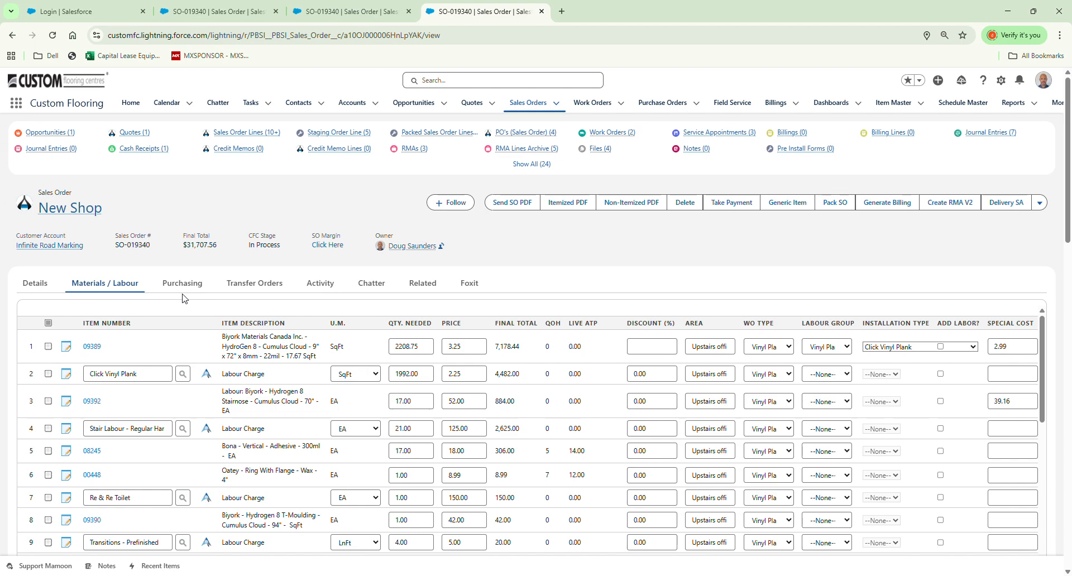
pyautogui.click(361, 13)
pyautogui.click(455, 8)
pyautogui.click(663, 103)
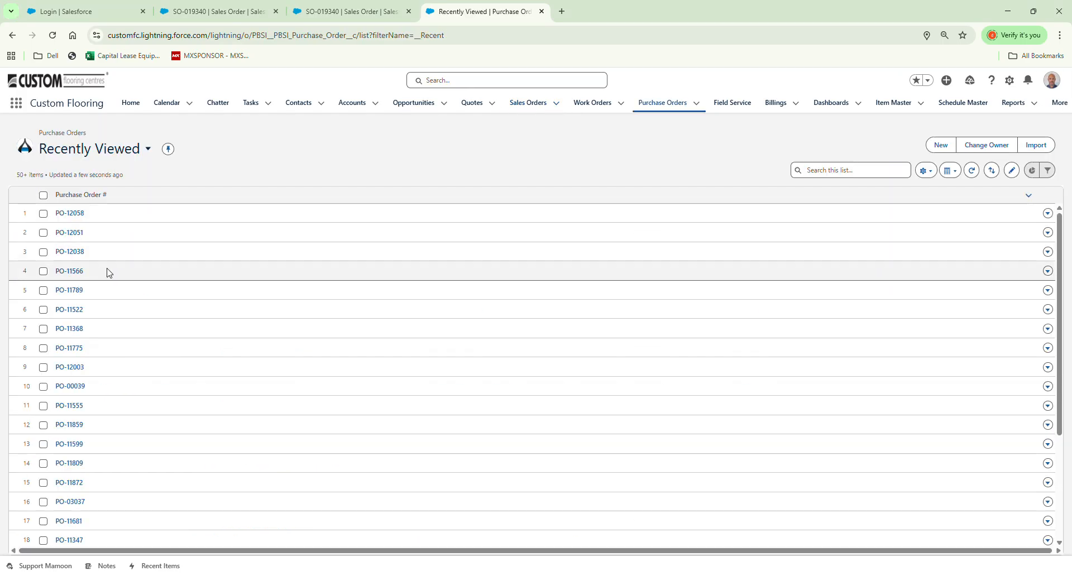
pyautogui.click(71, 214)
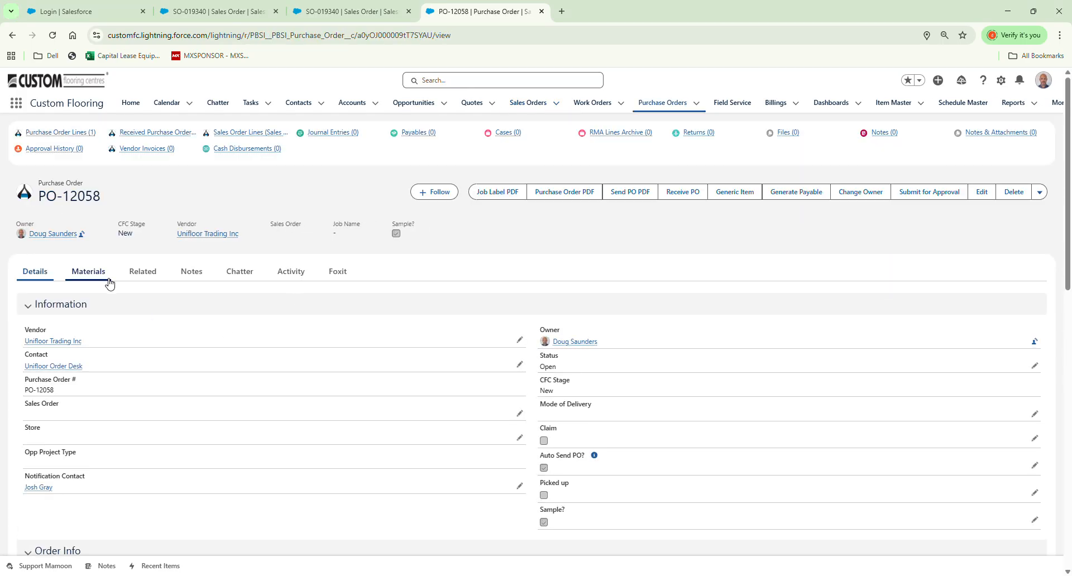
pyautogui.click(89, 272)
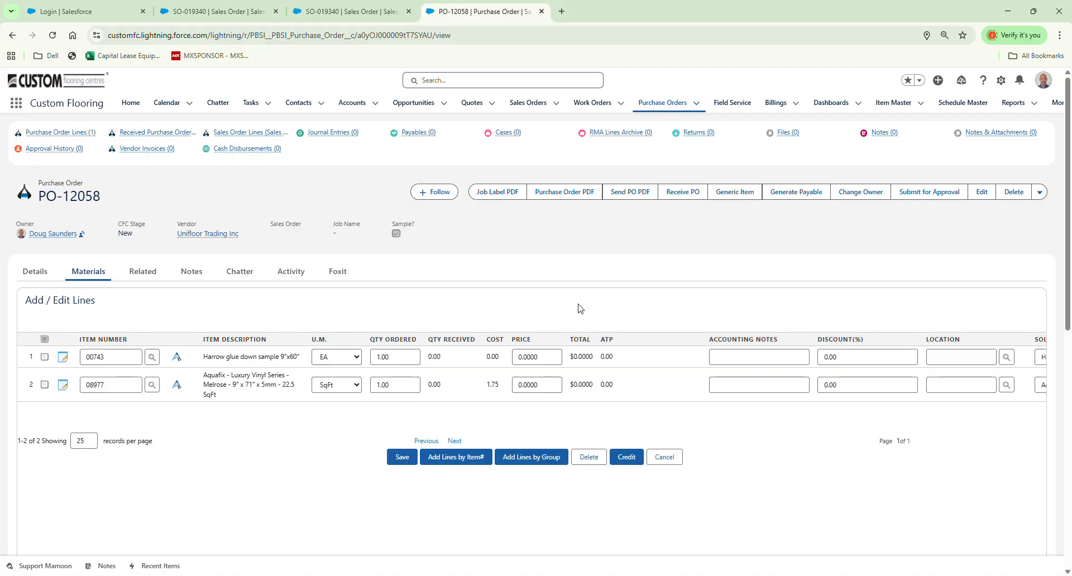